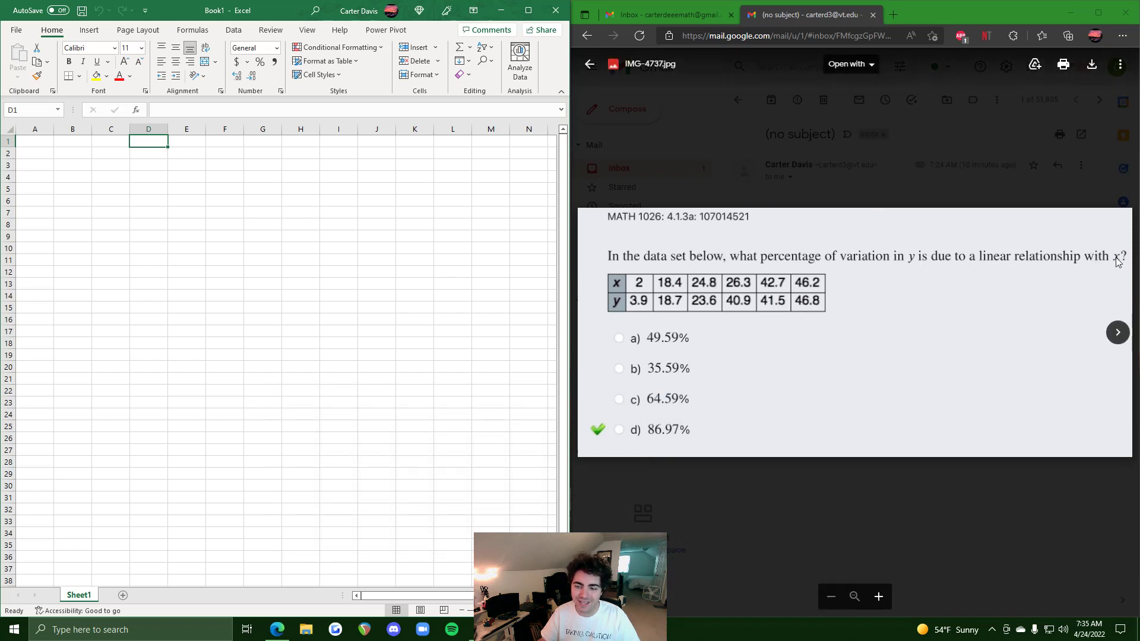
Enter the labels 'r^2' in E5 and 'r = correlation coefficient' in F5
click(64, 154)
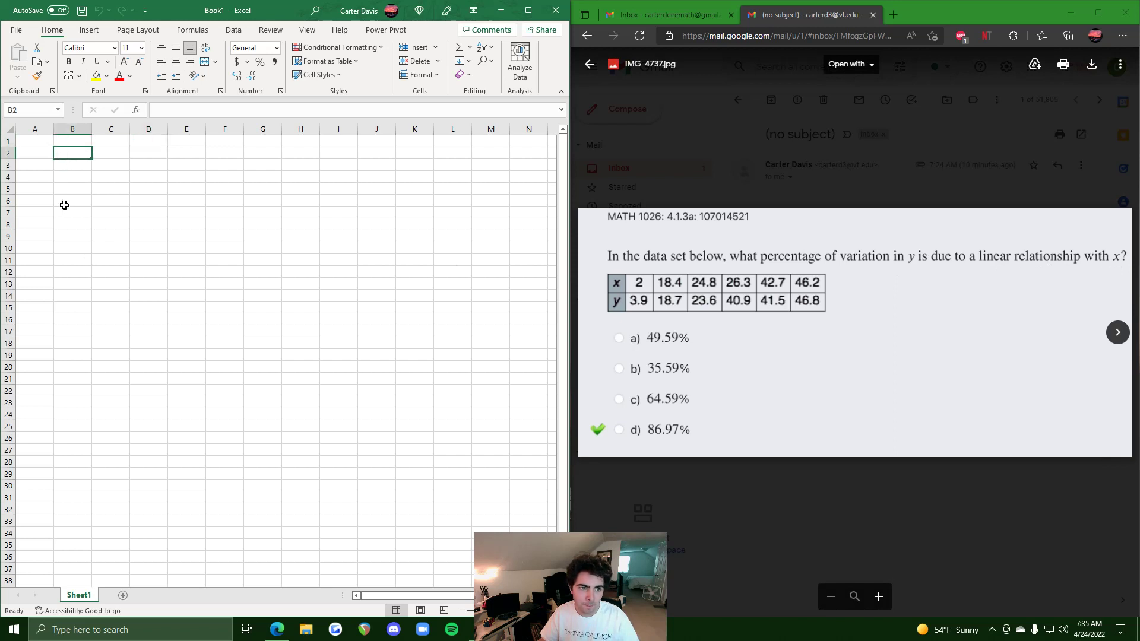
scroll(64, 205, up, 5)
click(77, 155)
click(326, 230)
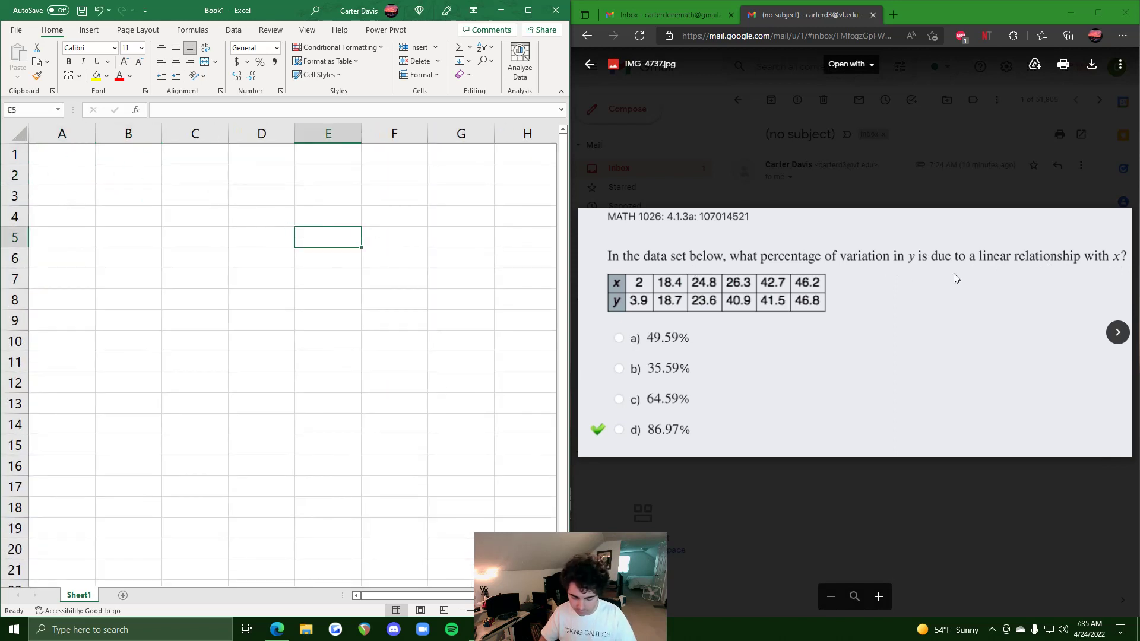
text(r^2)
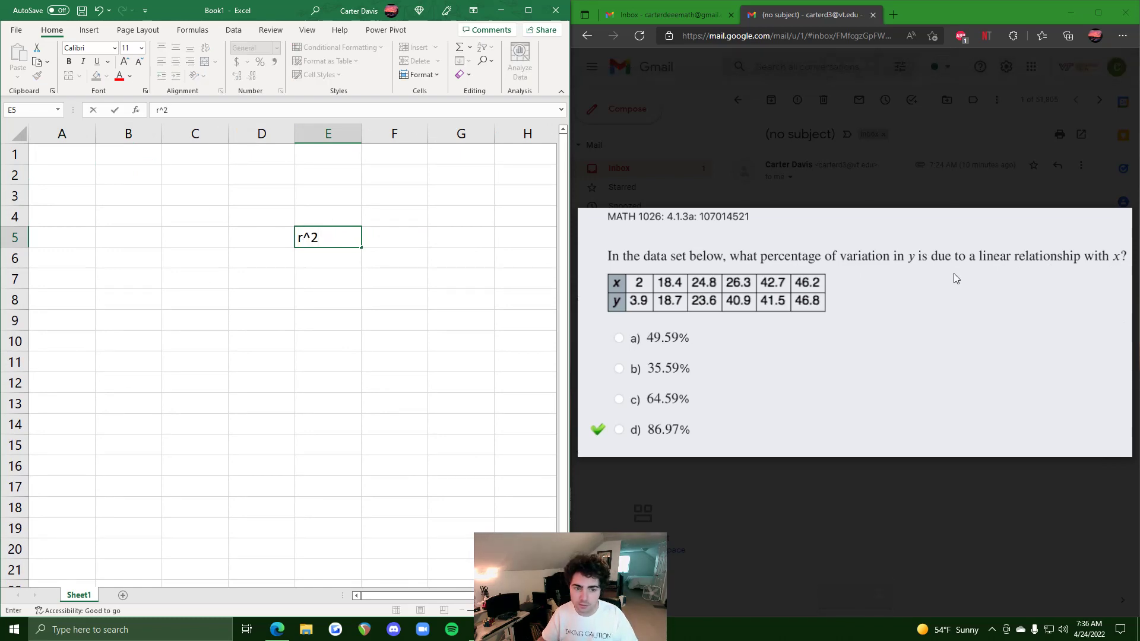
click(399, 232)
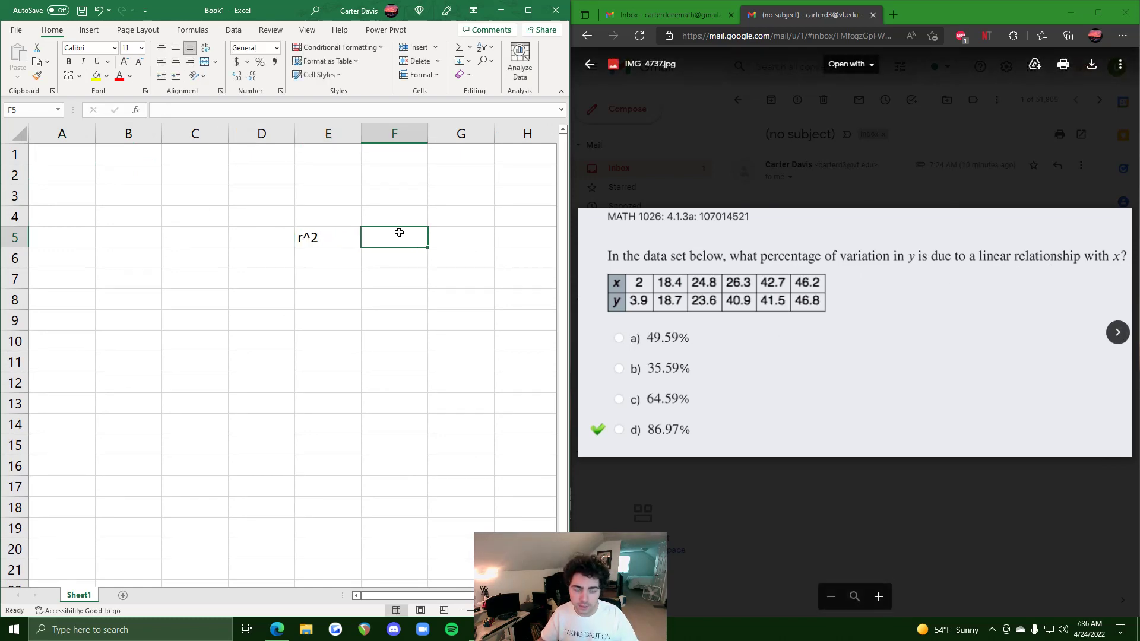
text(r)
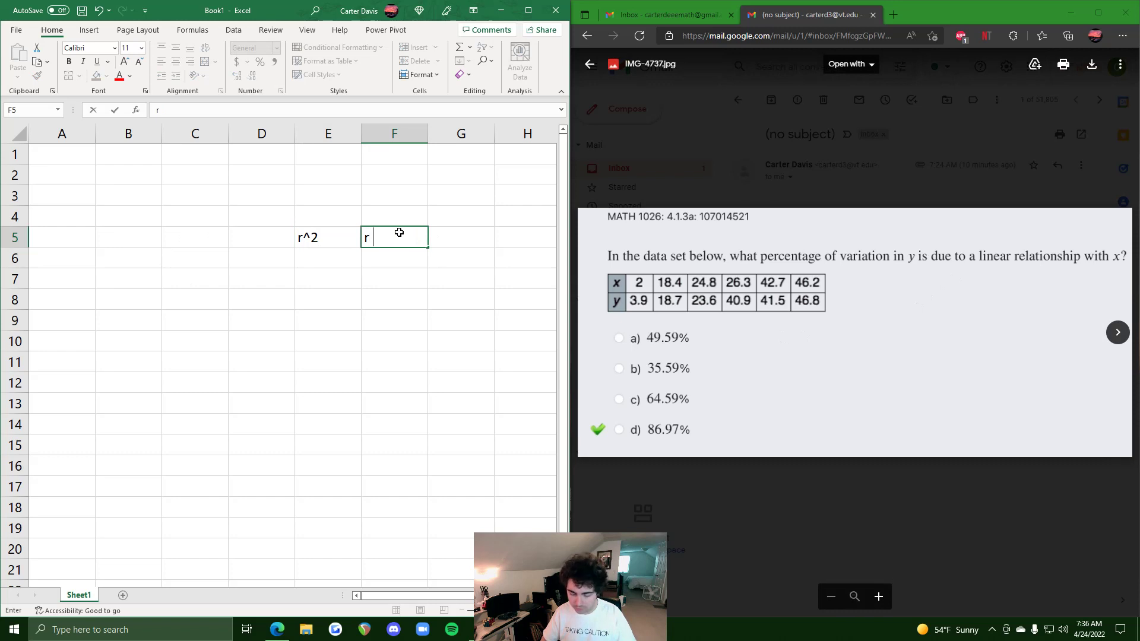
text( = correlation coef)
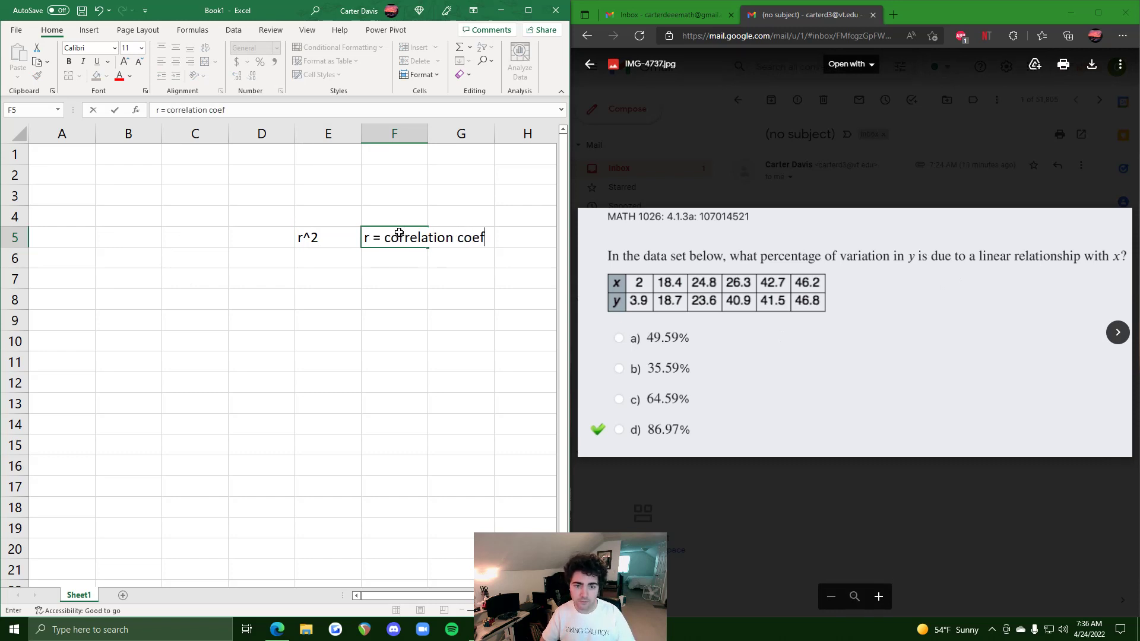
text(ficient)
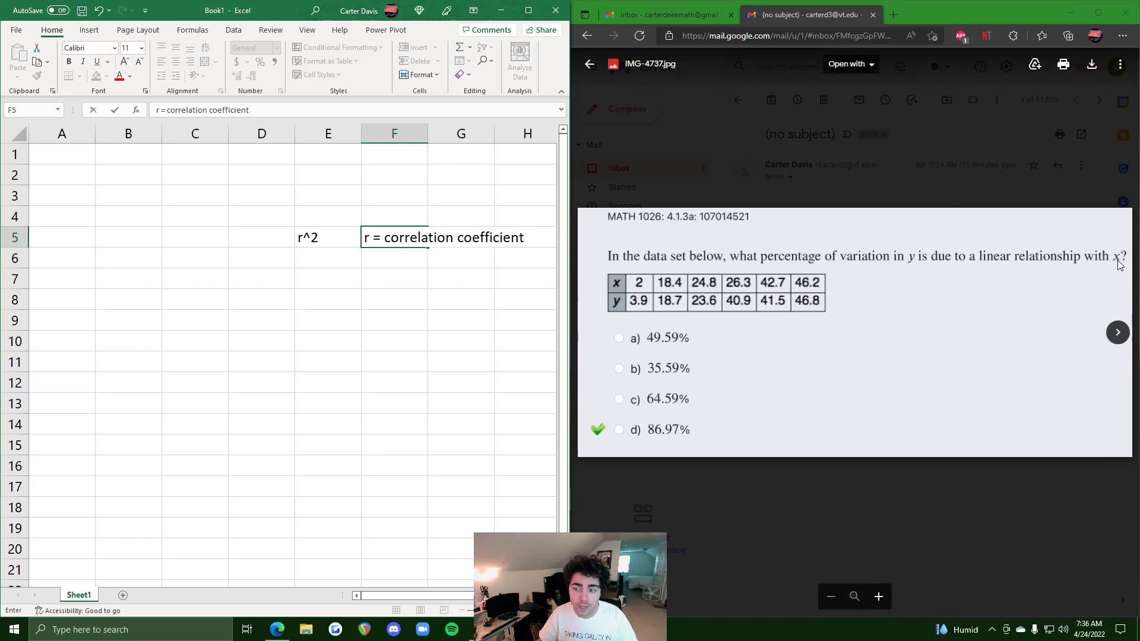
Enter the x values 2, 18.4, 24.8, 26.3, 42.7, 46.2 across A1:F1
click(320, 233)
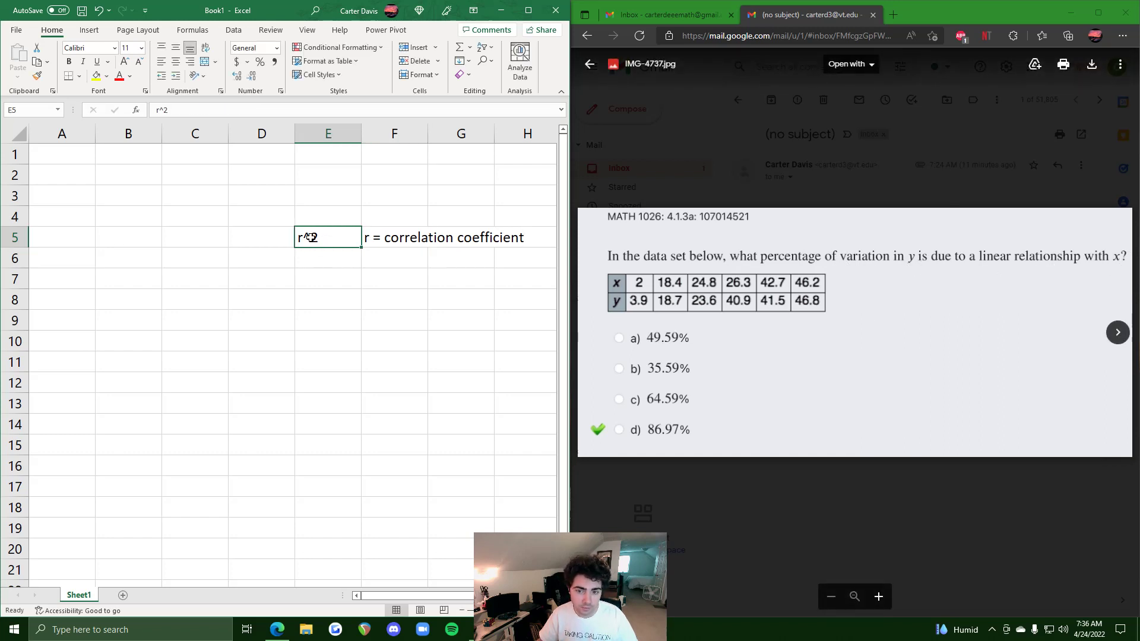
click(62, 158)
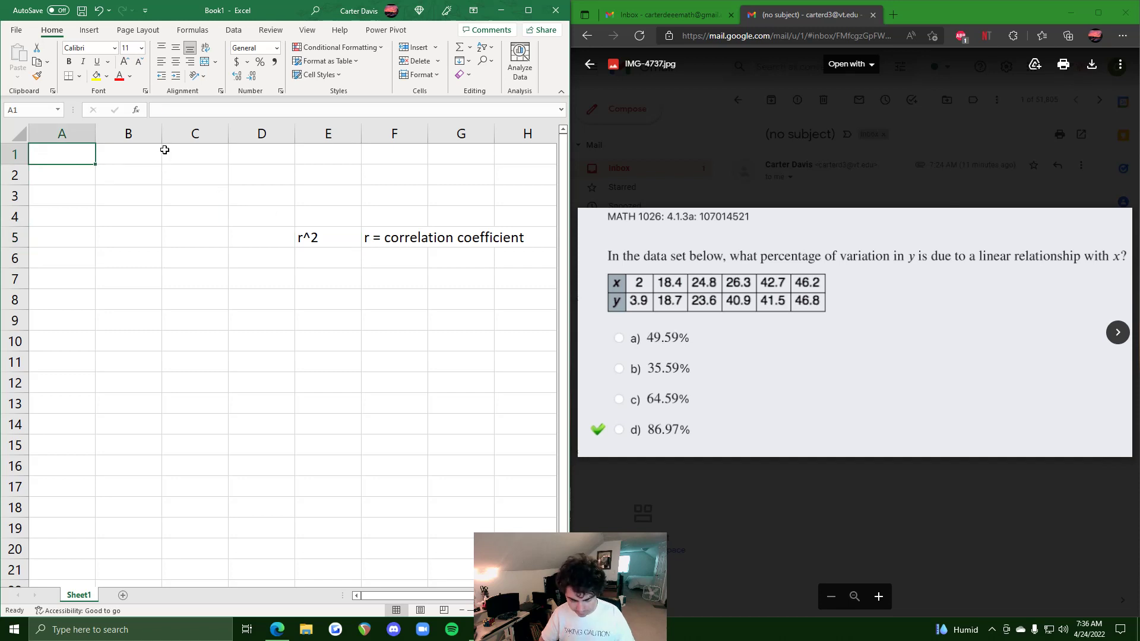
text(2)
key(Tab)
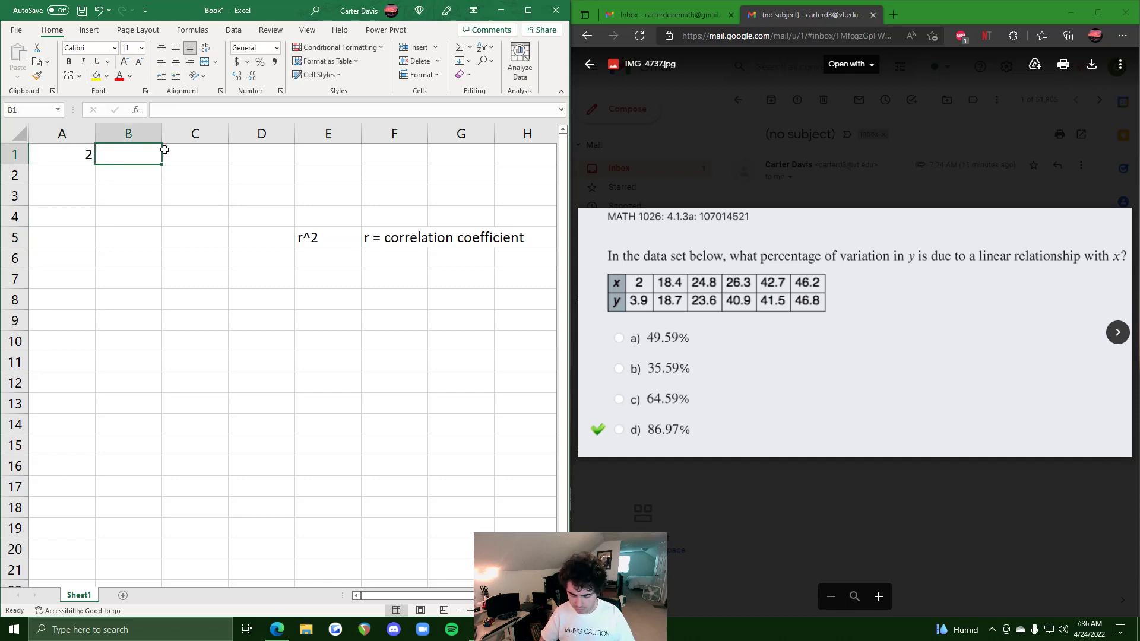
text(18.4)
key(Tab)
text(2)
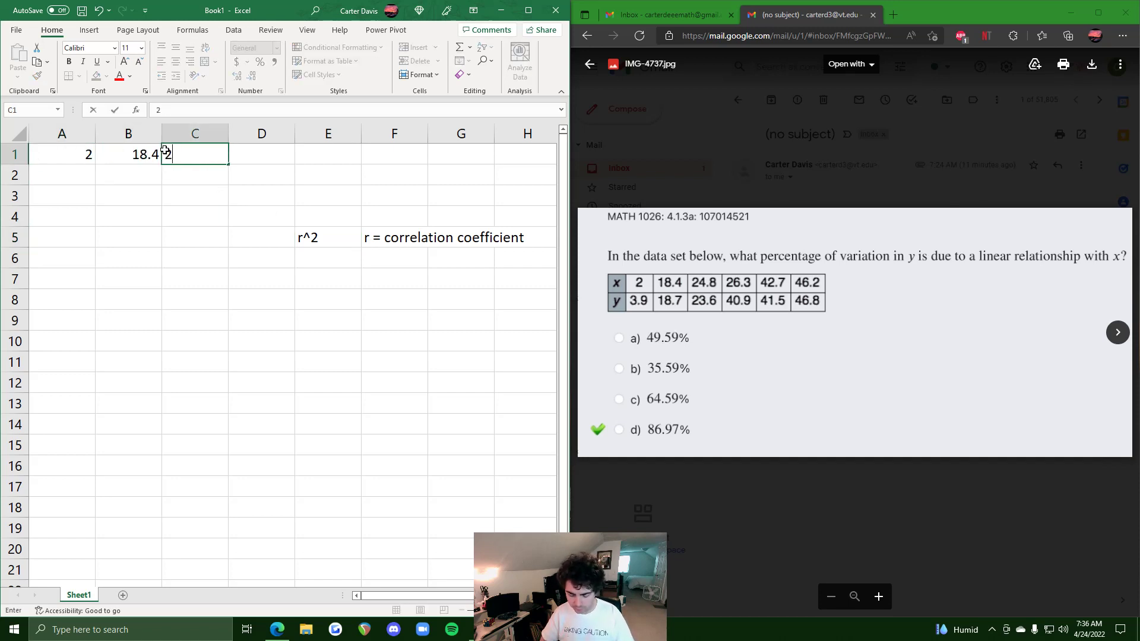
text(4.8)
key(Tab)
text(2)
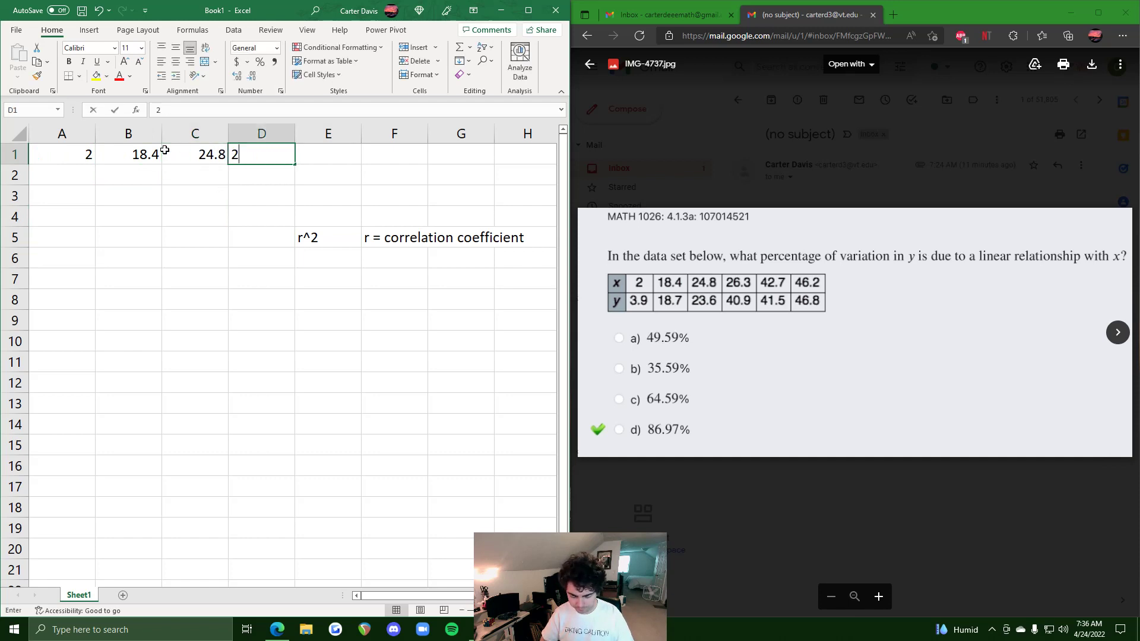
text(6.3)
key(Tab)
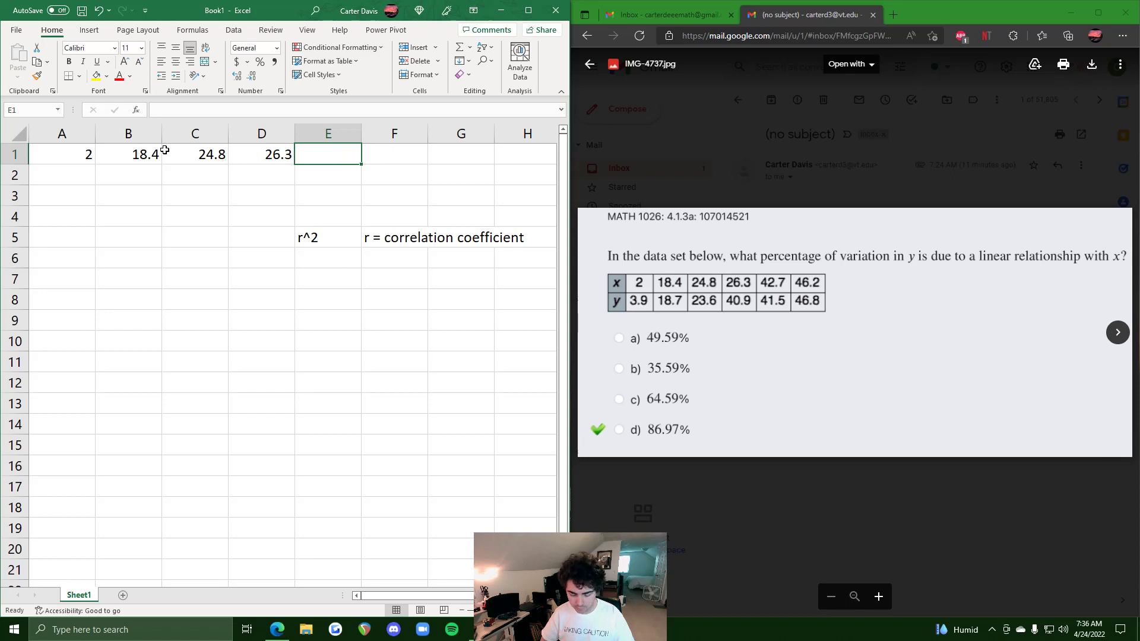
text(42.7)
key(Tab)
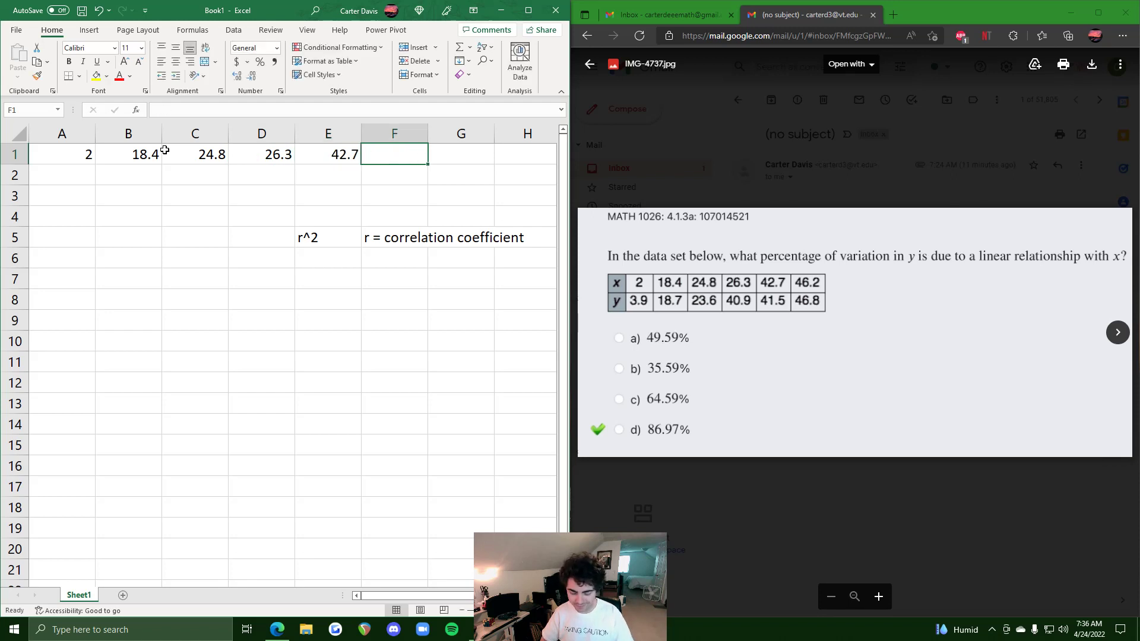
text(46.2)
key(Return)
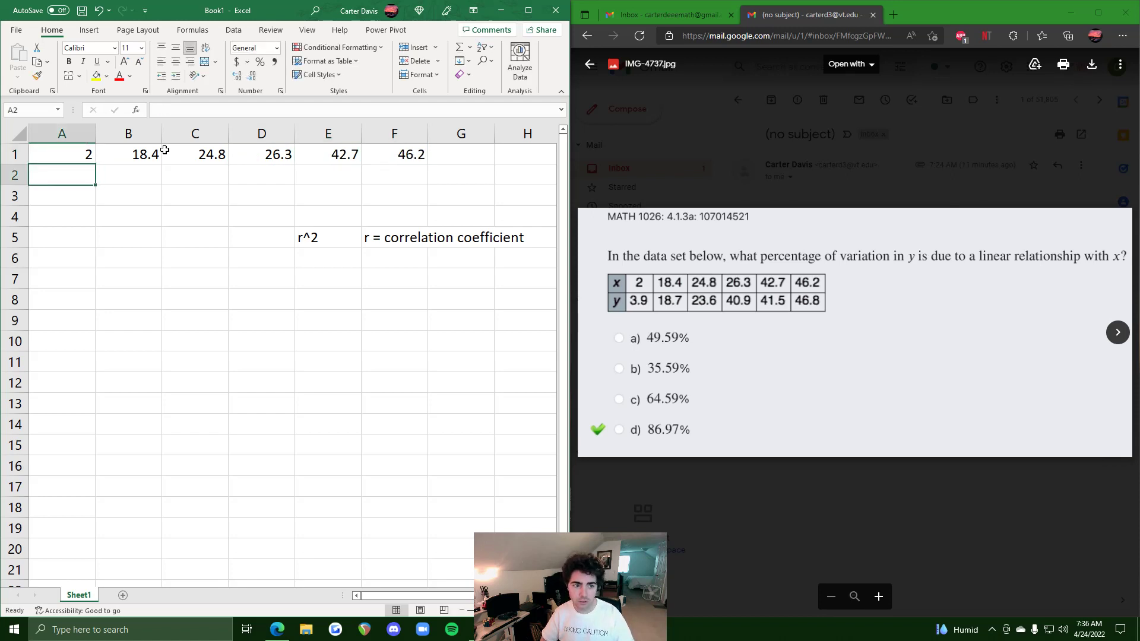
Enter the y values 3.9, 18.7, 23.6, 40.9, 41.5, 46.8 across A2:F2
text(3.9)
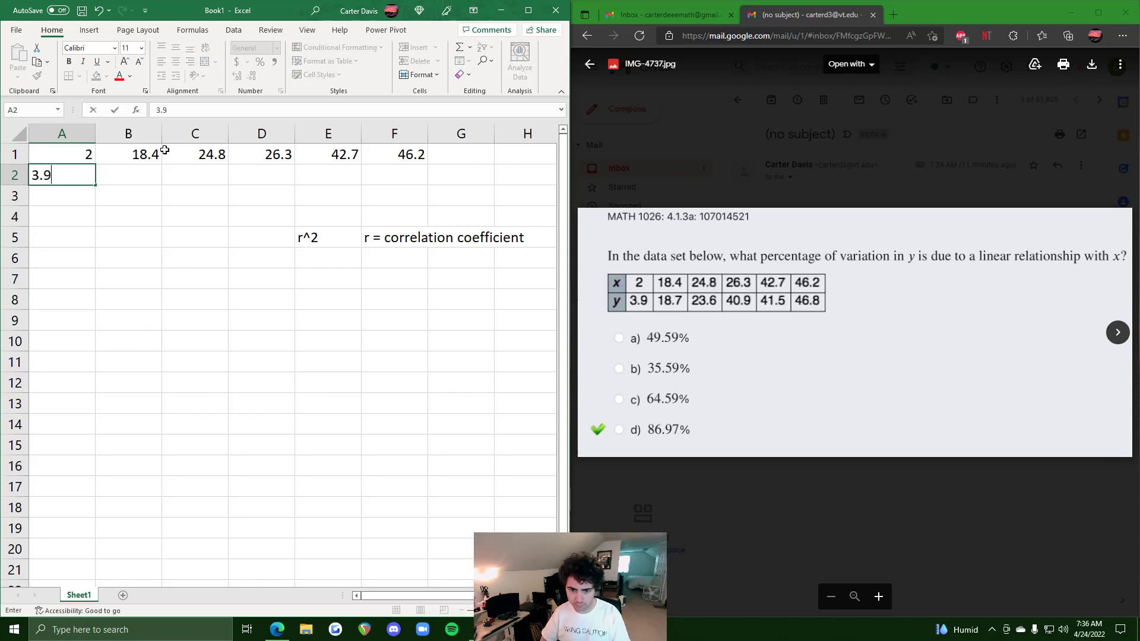
key(Tab)
text(18)
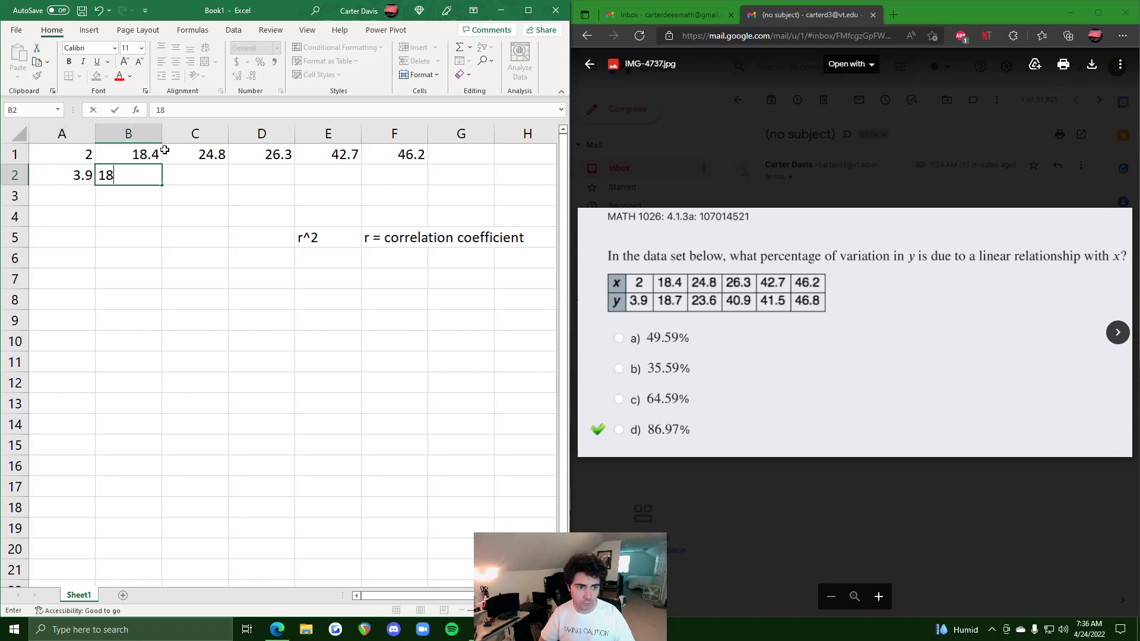
text(.7)
key(Tab)
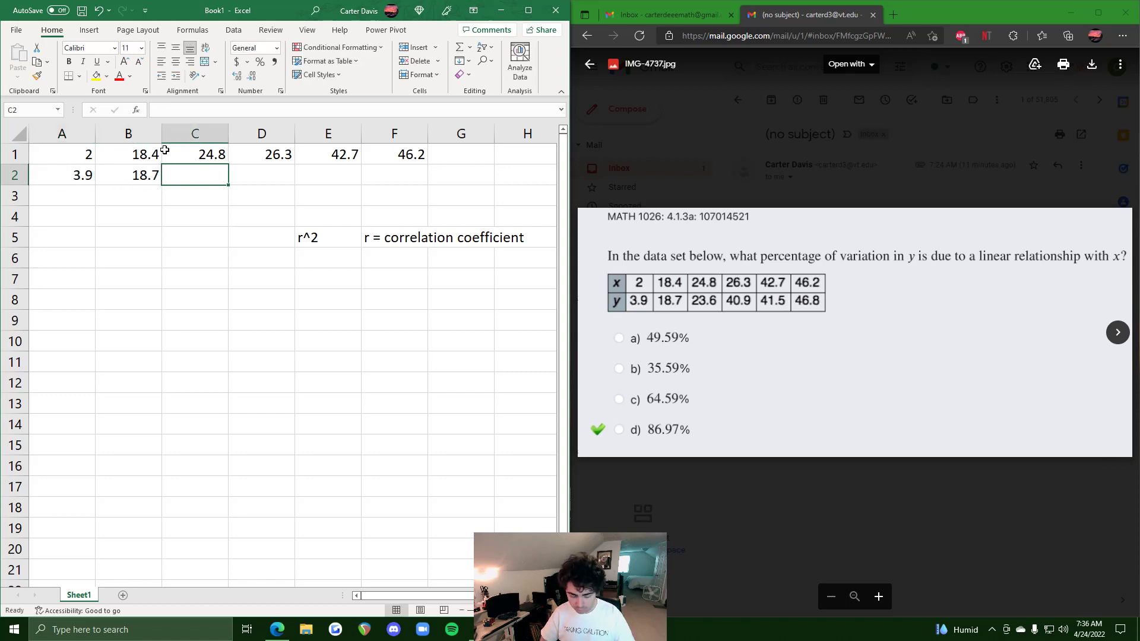
text(23.6)
key(Tab)
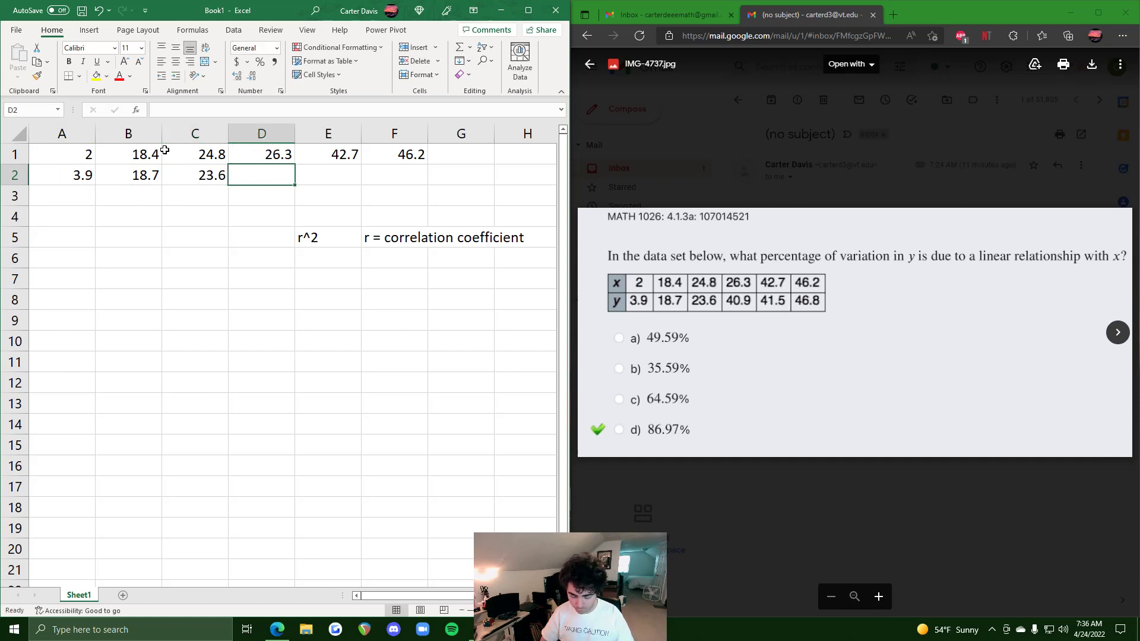
text(40.9)
key(Tab)
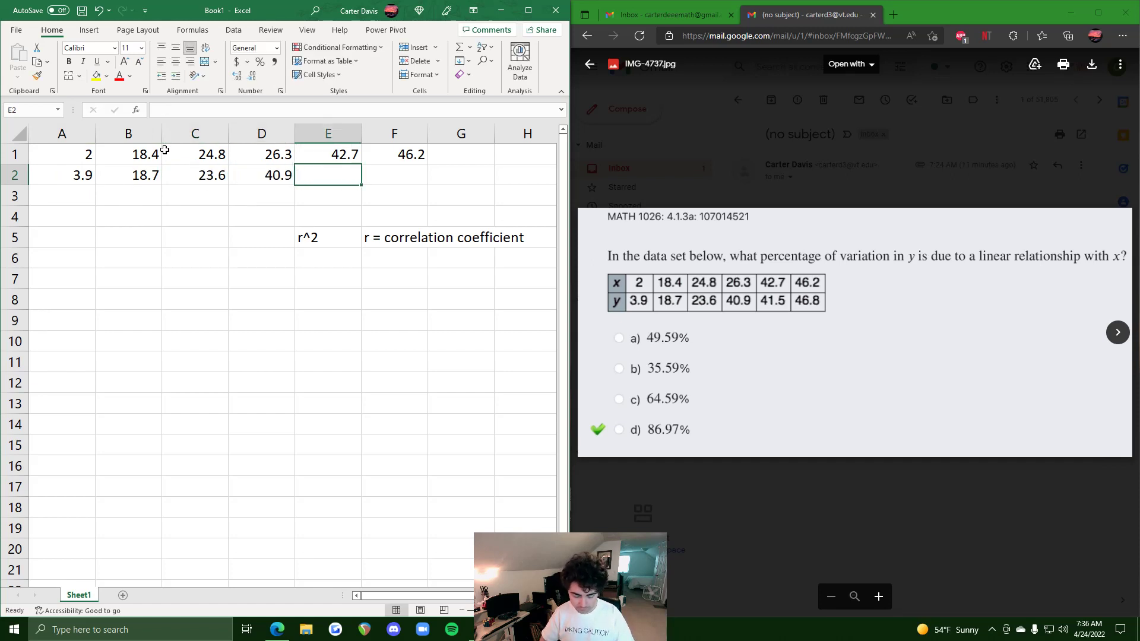
text(41.5)
key(Tab)
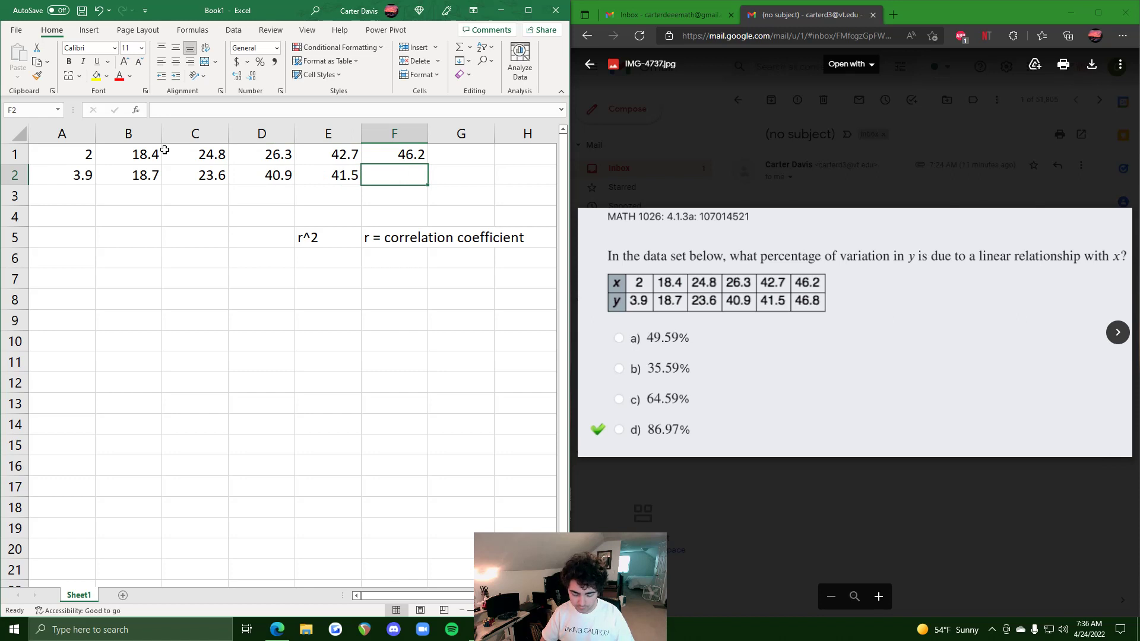
text(46.8)
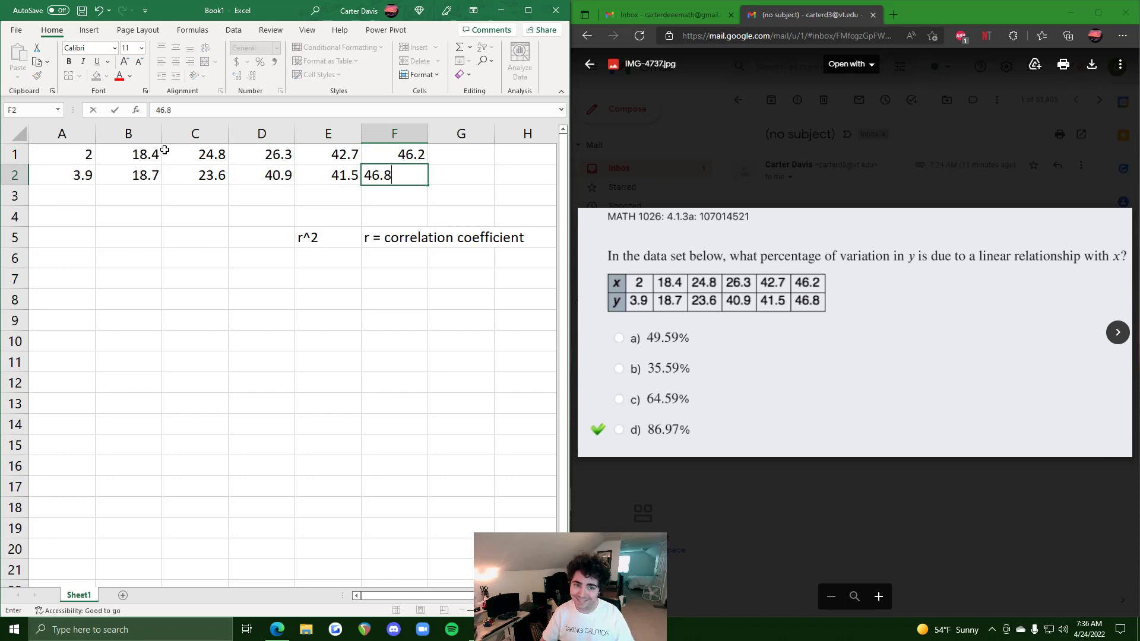
key(Return)
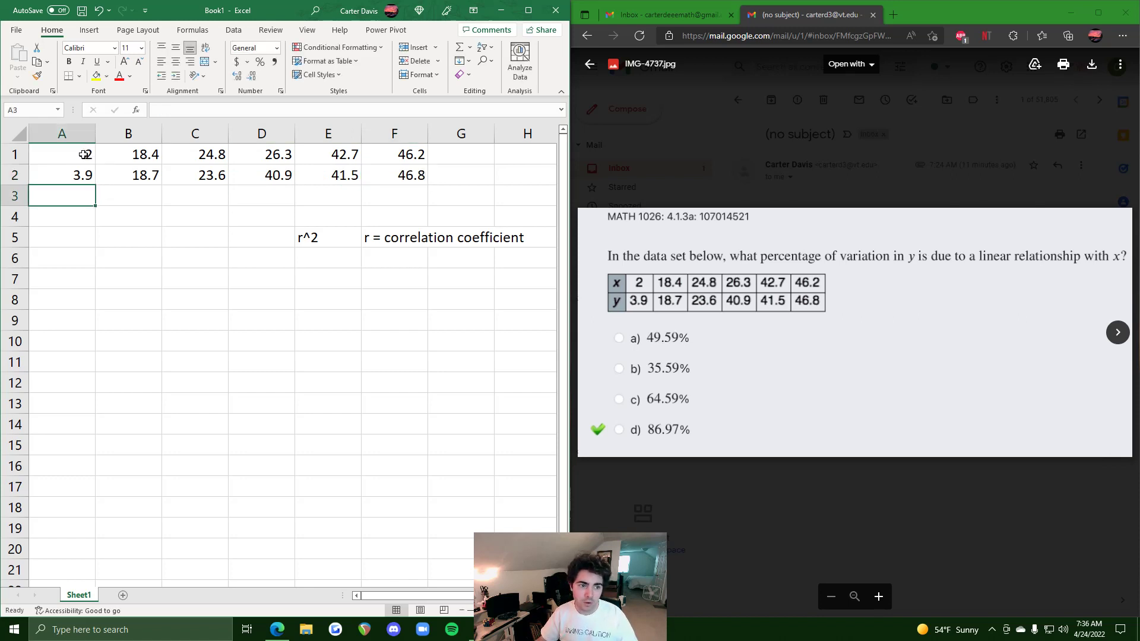
click(118, 259)
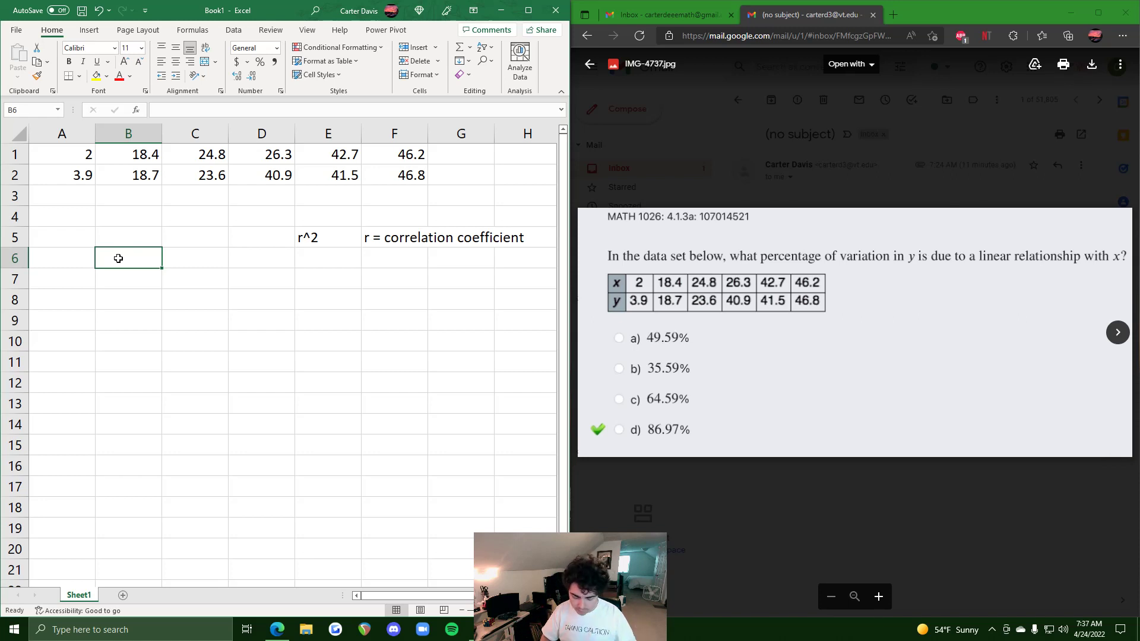
Enter =CORREL(A1:F2) in B6 and dismiss Excel's too-few-arguments error
text(=CORREL)
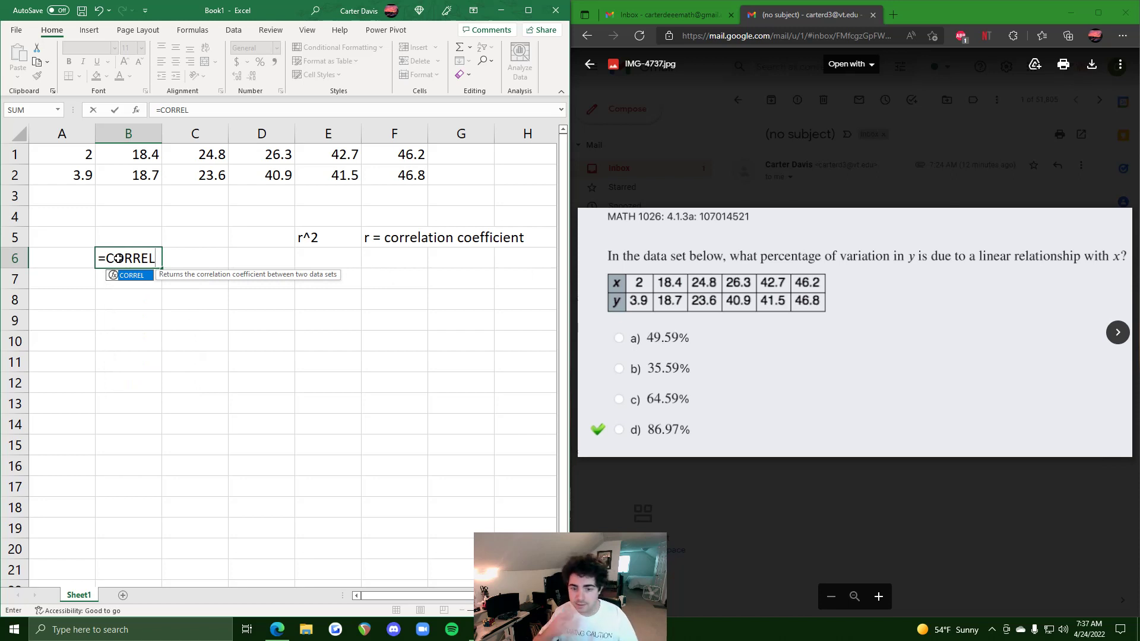
text(()
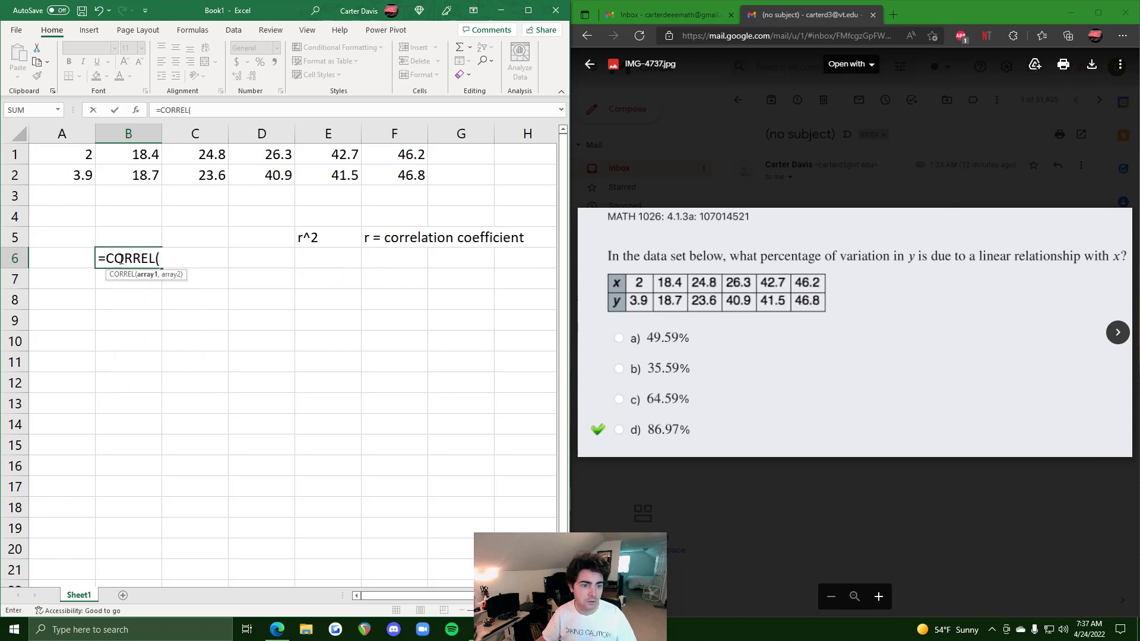
drag(65, 152, 387, 177)
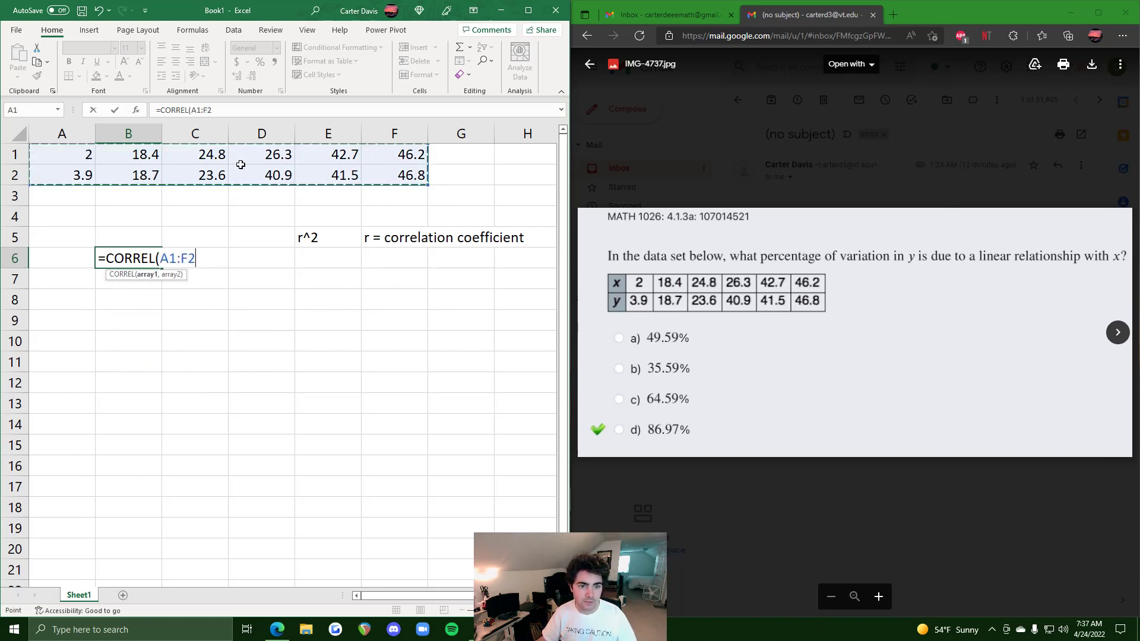
text())
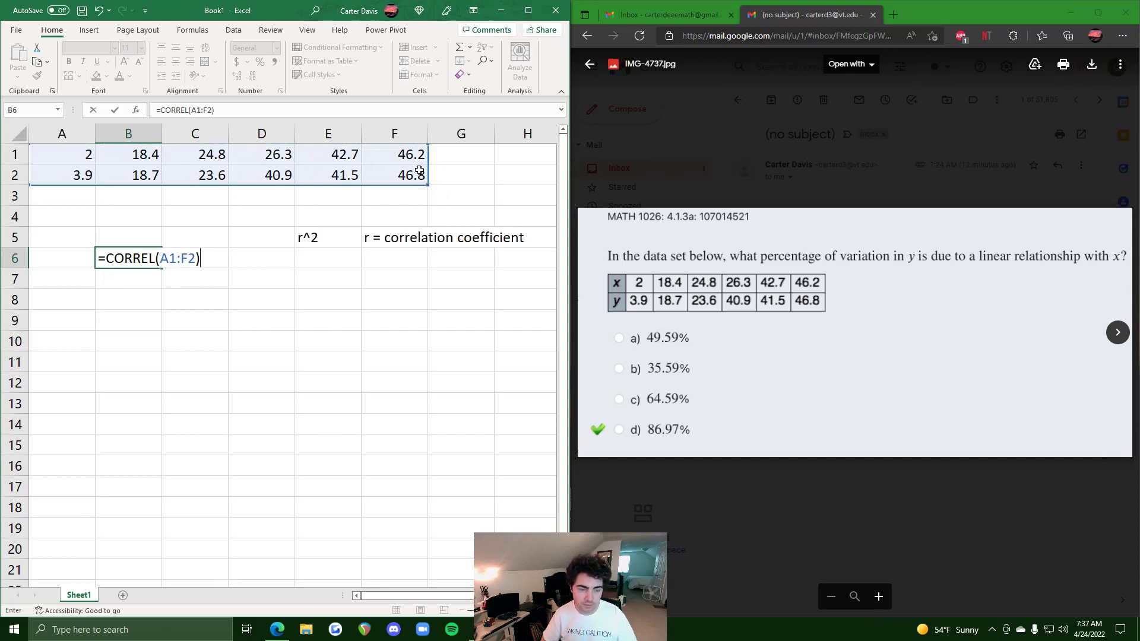
key(Return)
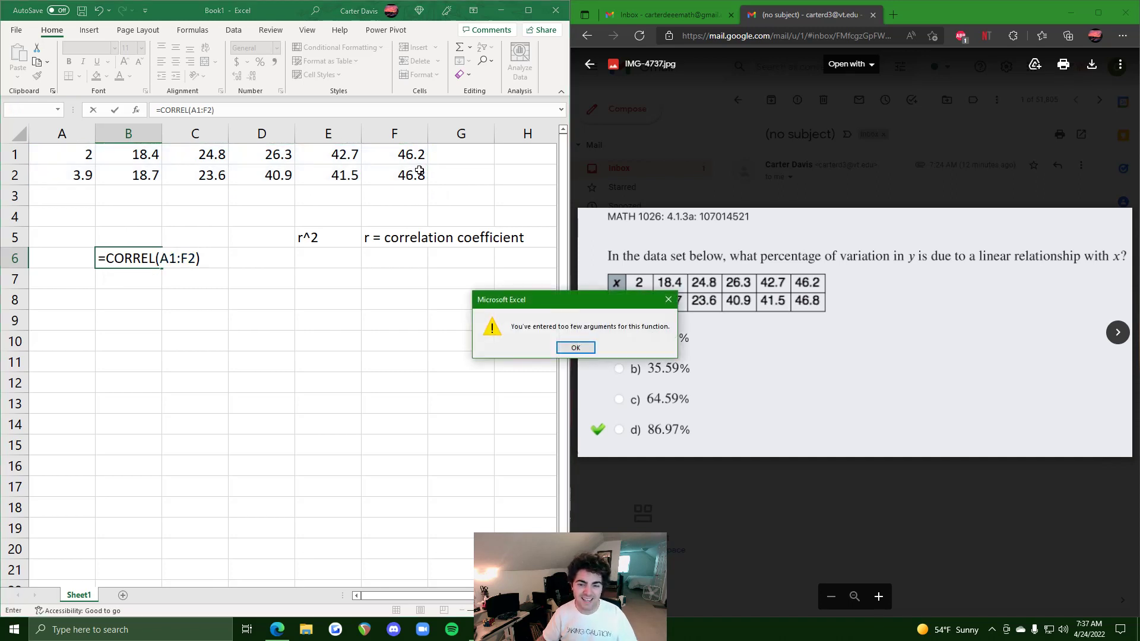
click(576, 347)
key(BackSpace)
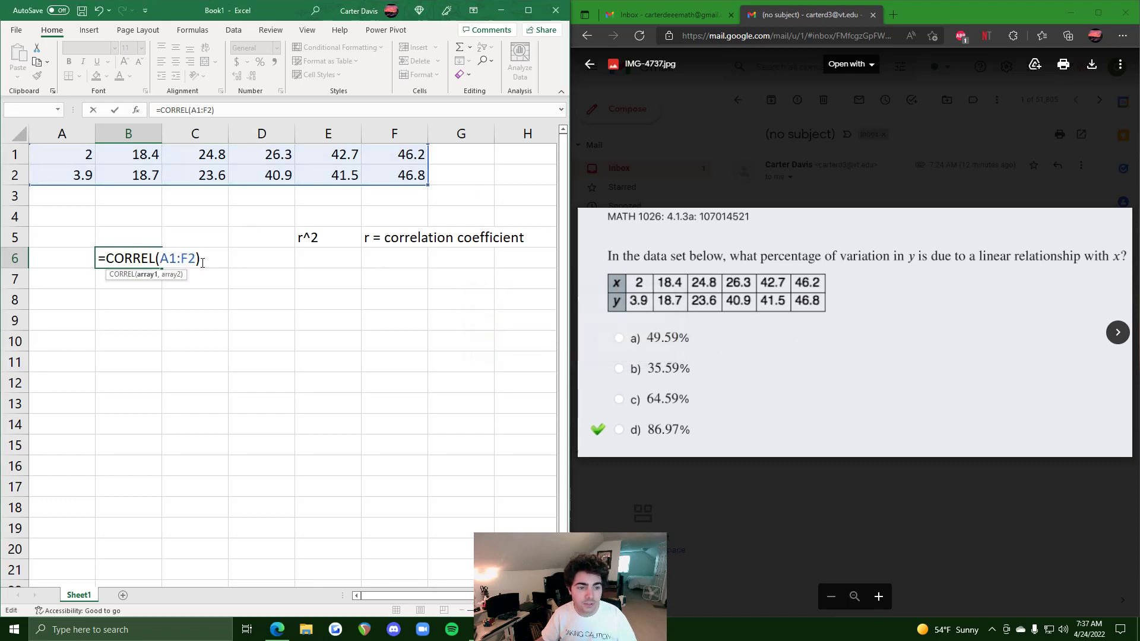
Correct B6 to =CORREL(A1:F1,A2:F2) and accept Excel's fix, giving 0.93257
text(F)
key(BackSpace)
key(BackSpace)
key(BackSpace)
key(BackSpace)
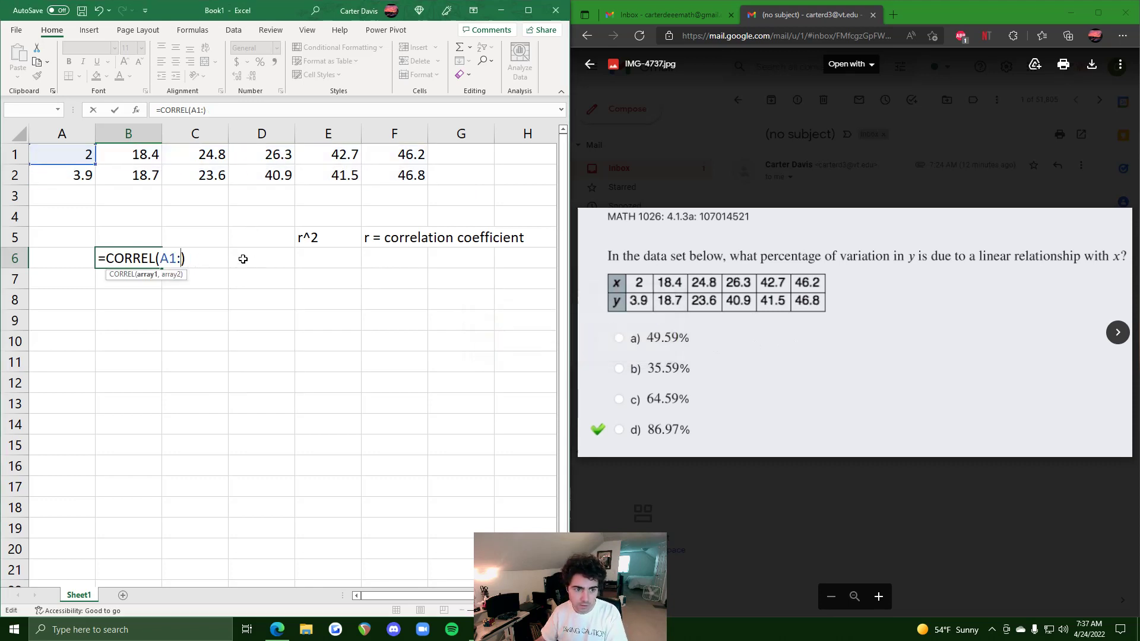
drag(66, 155, 400, 154)
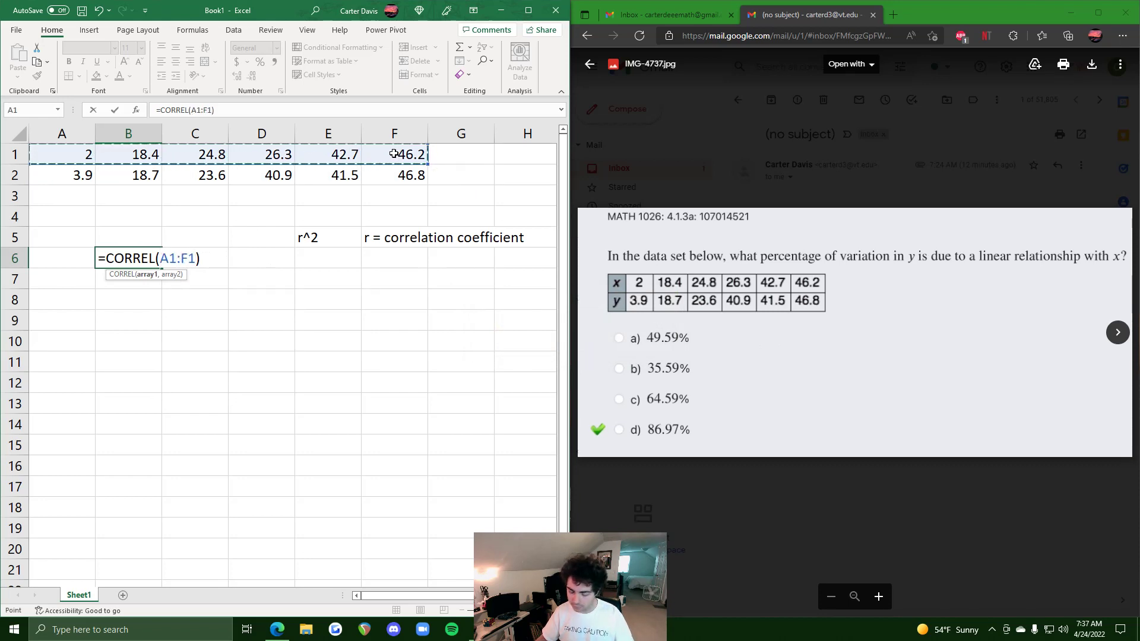
text(,)
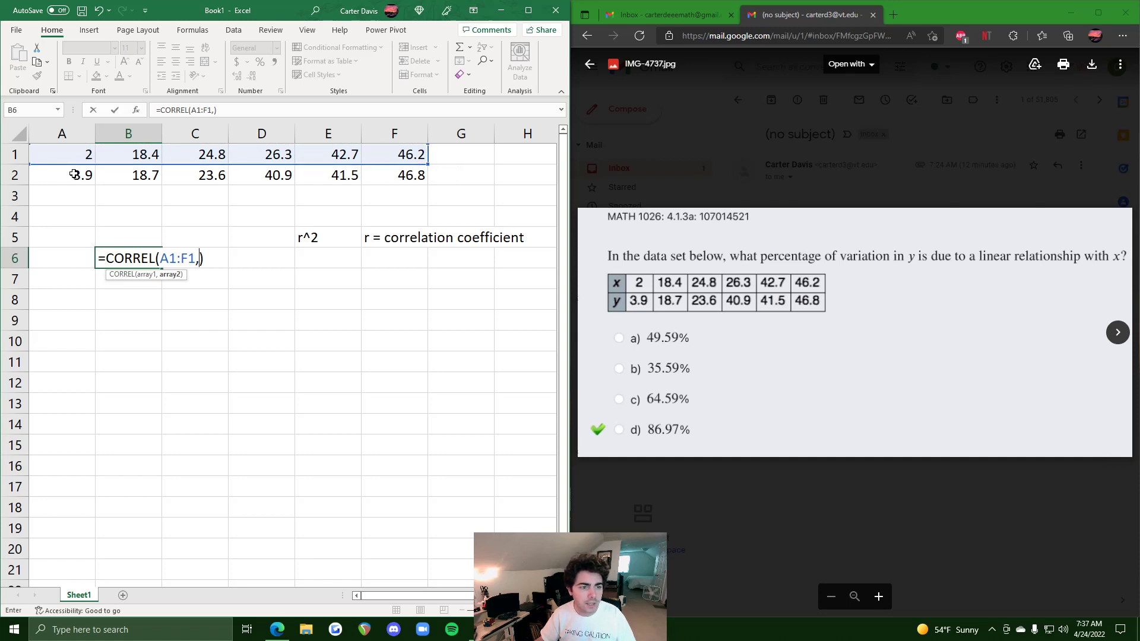
drag(74, 174, 411, 175)
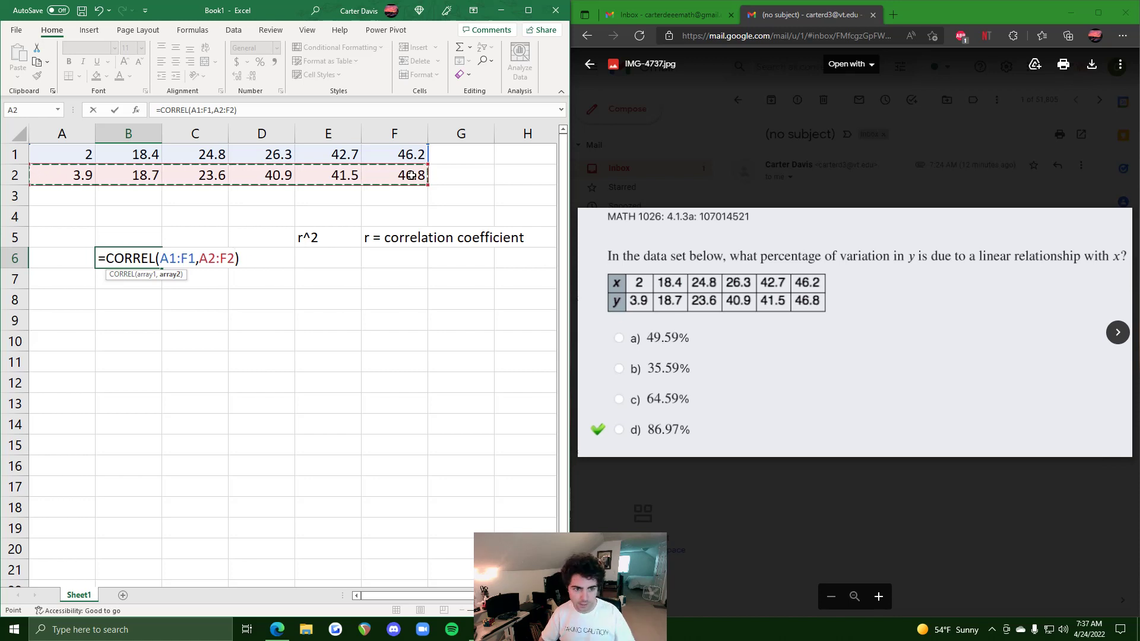
text())
key(Return)
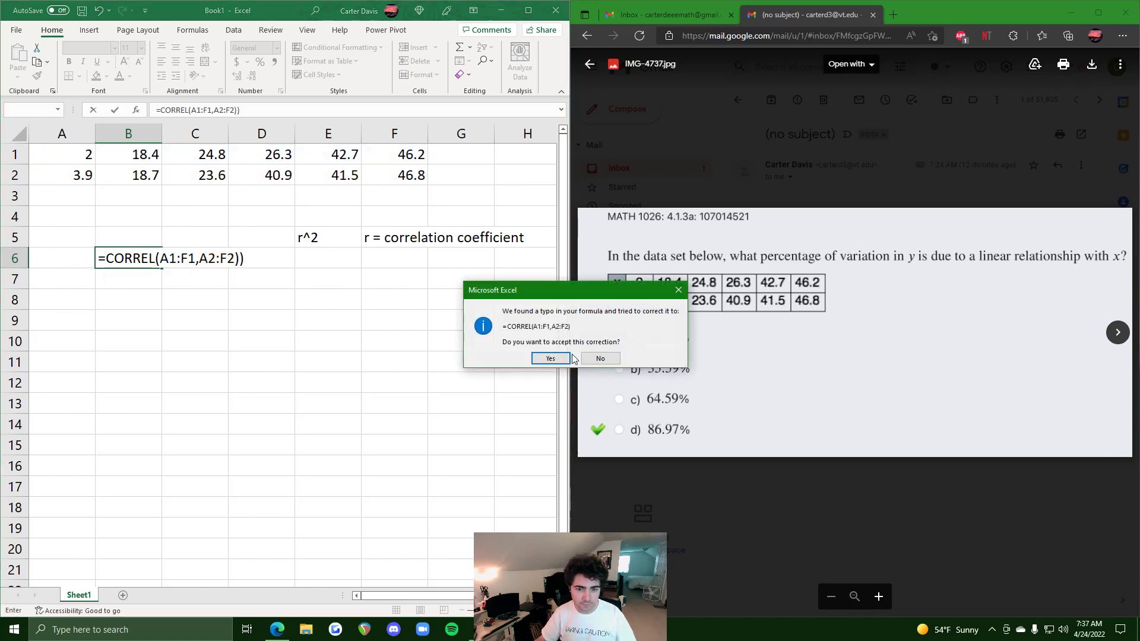
click(550, 358)
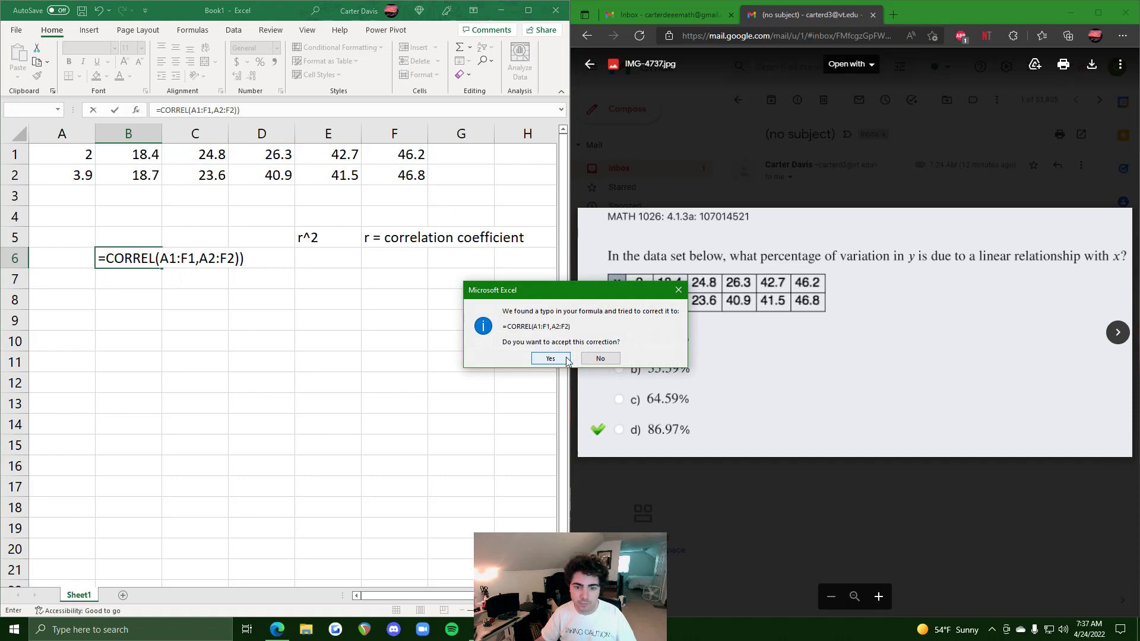
click(140, 256)
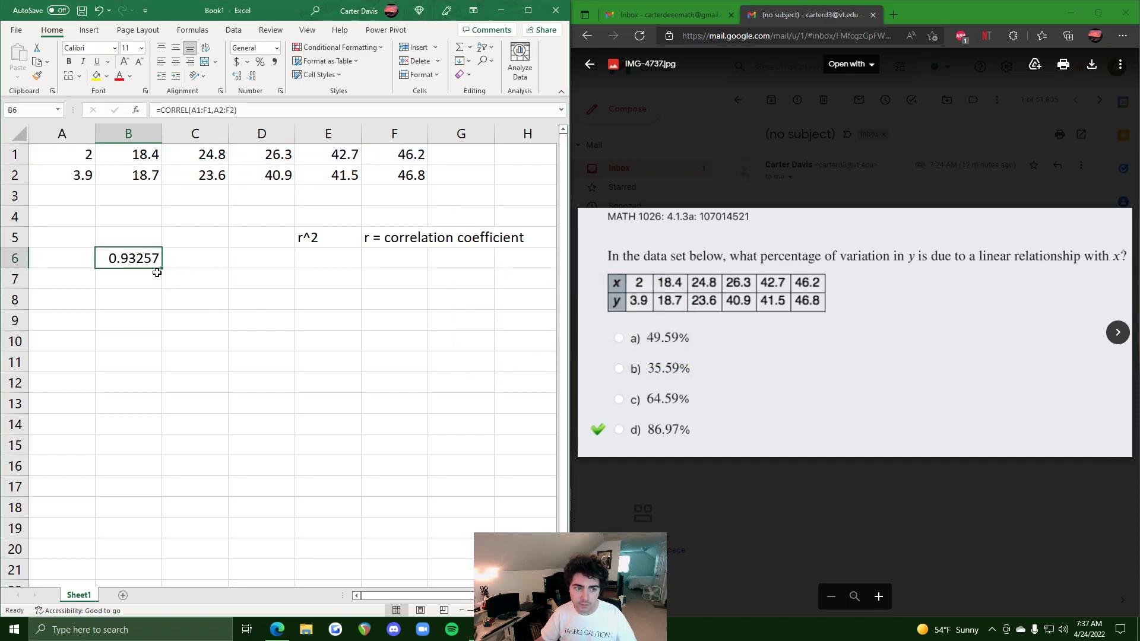
click(187, 283)
Square the correlation in C7 with =B6^2, giving 0.86969
text(=)
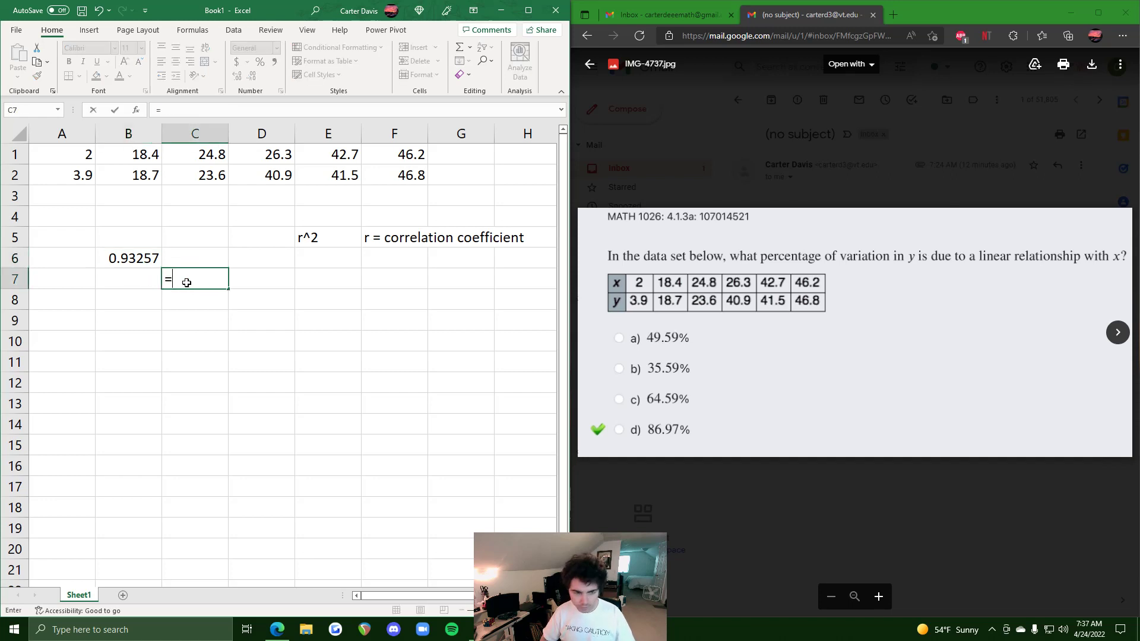
click(136, 257)
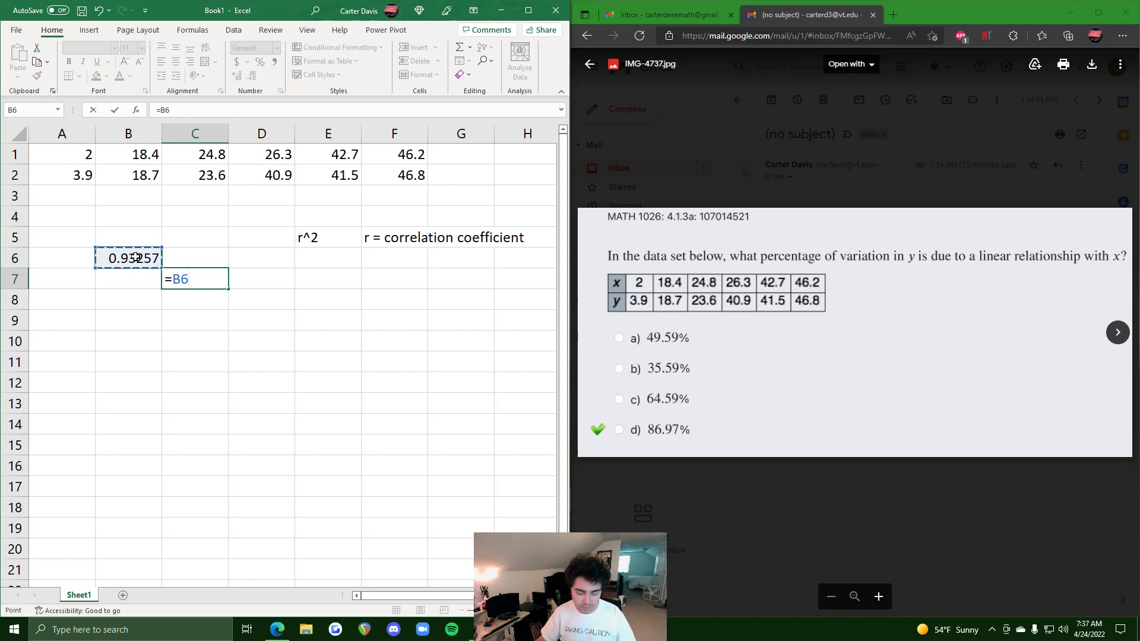
text(^2)
key(Return)
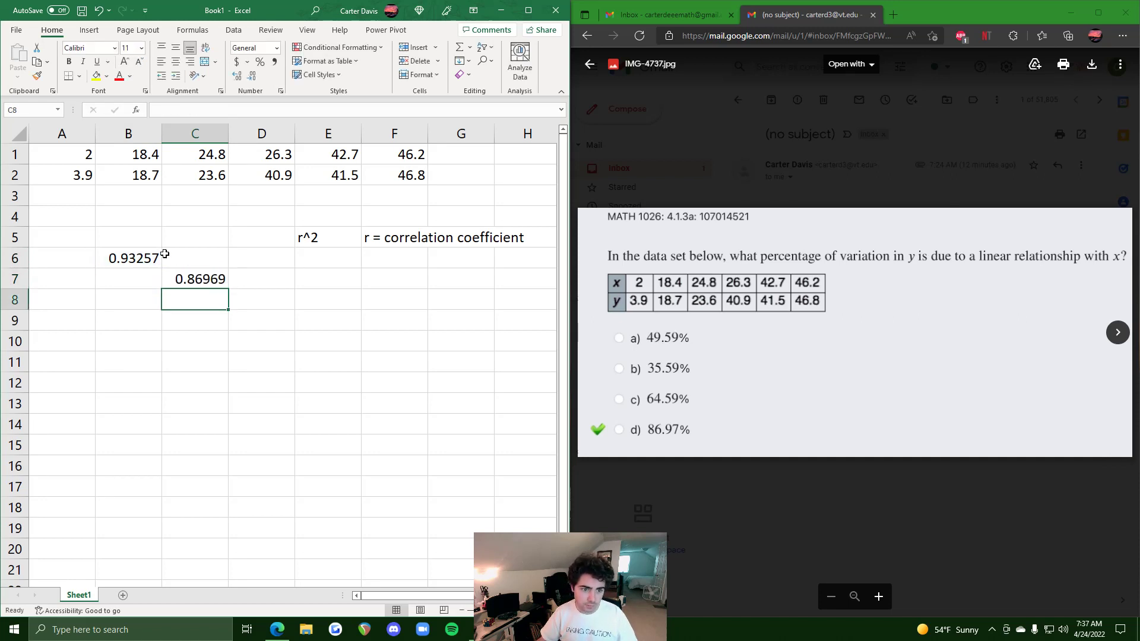
click(201, 272)
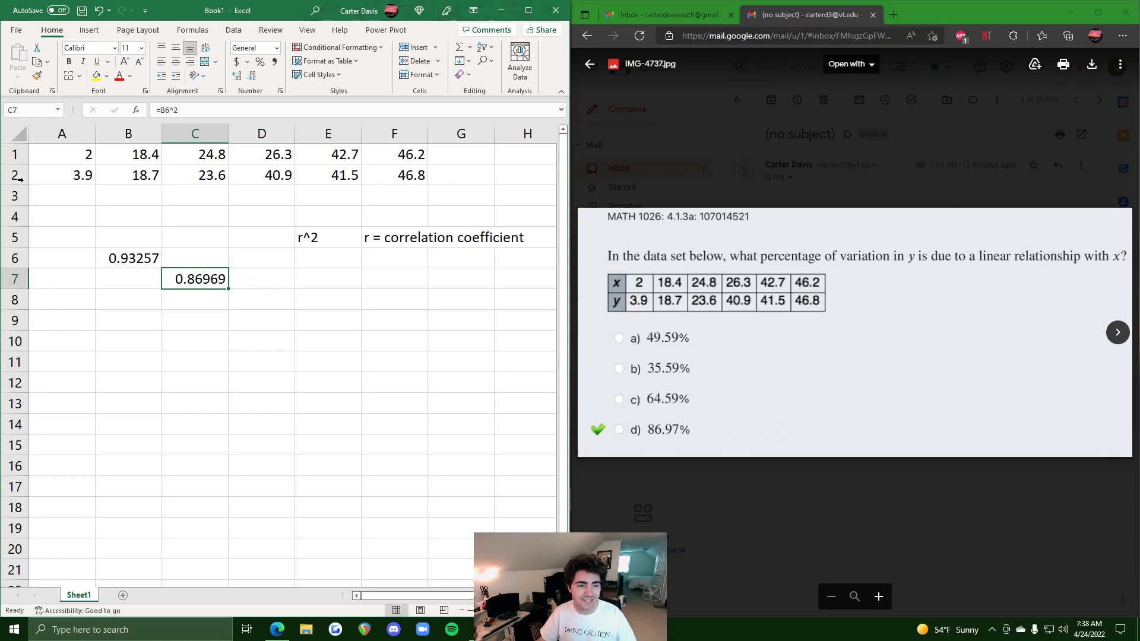
Select A1:F2 covering both the x and y data rows
drag(66, 153, 410, 181)
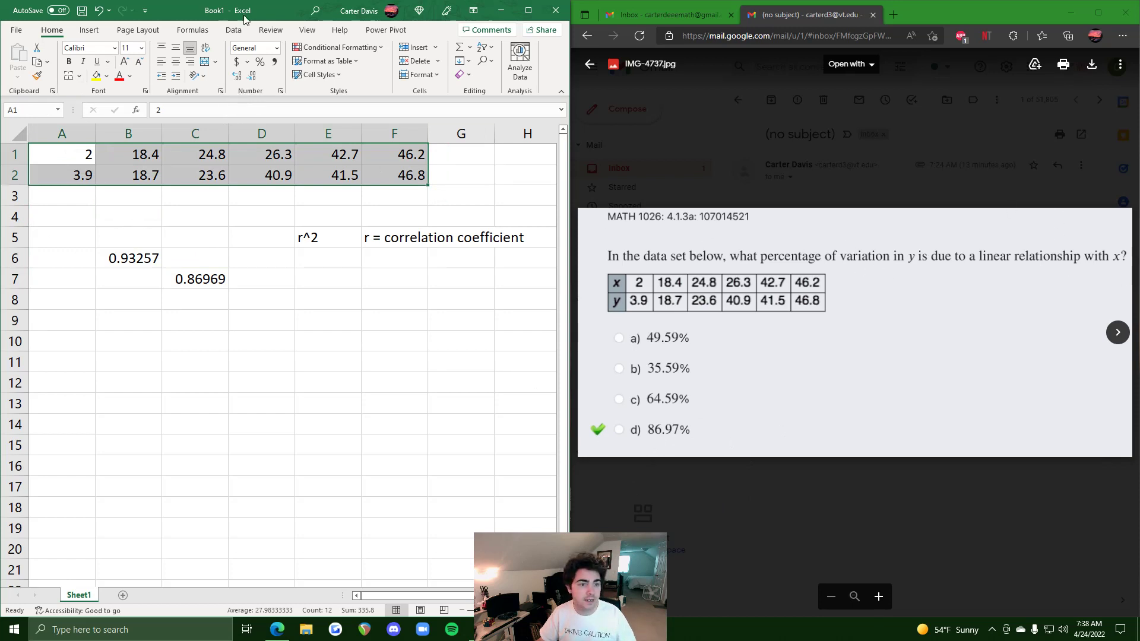
Insert a plain scatter chart of the A1:F2 data
click(89, 30)
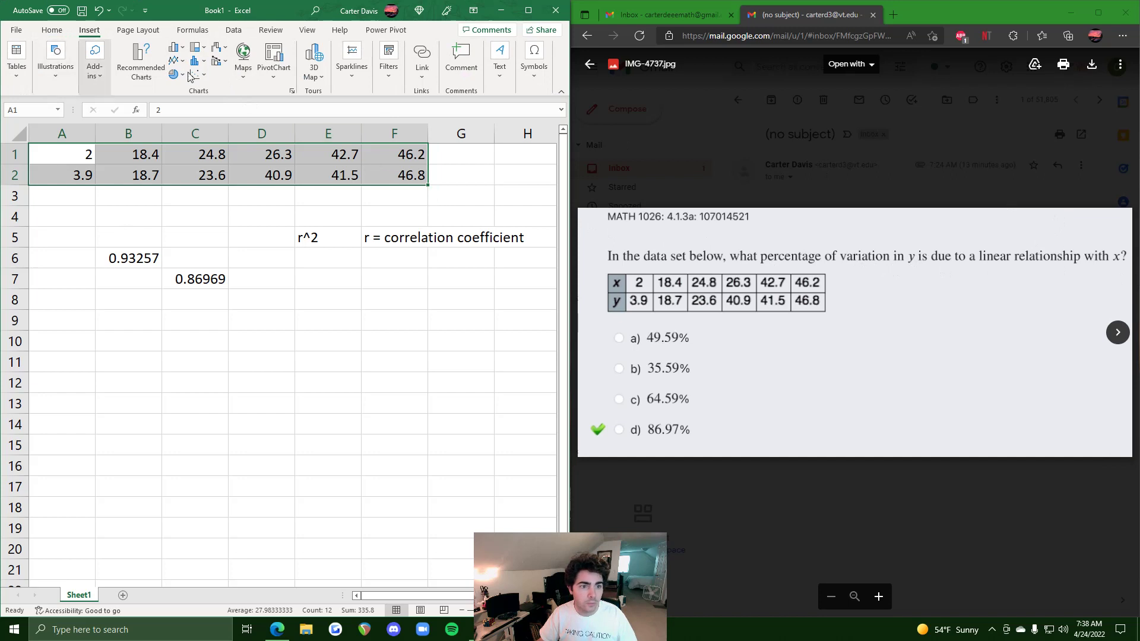
click(196, 75)
click(217, 108)
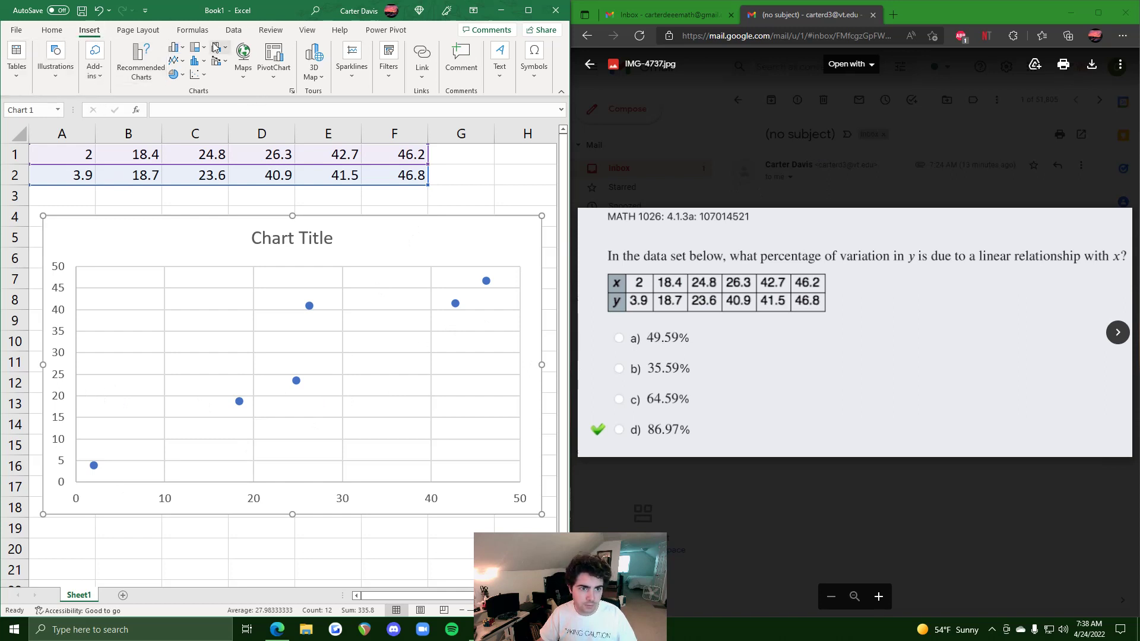
Add a linear trendline to the scatter chart with its trendline options shown
click(141, 31)
click(233, 30)
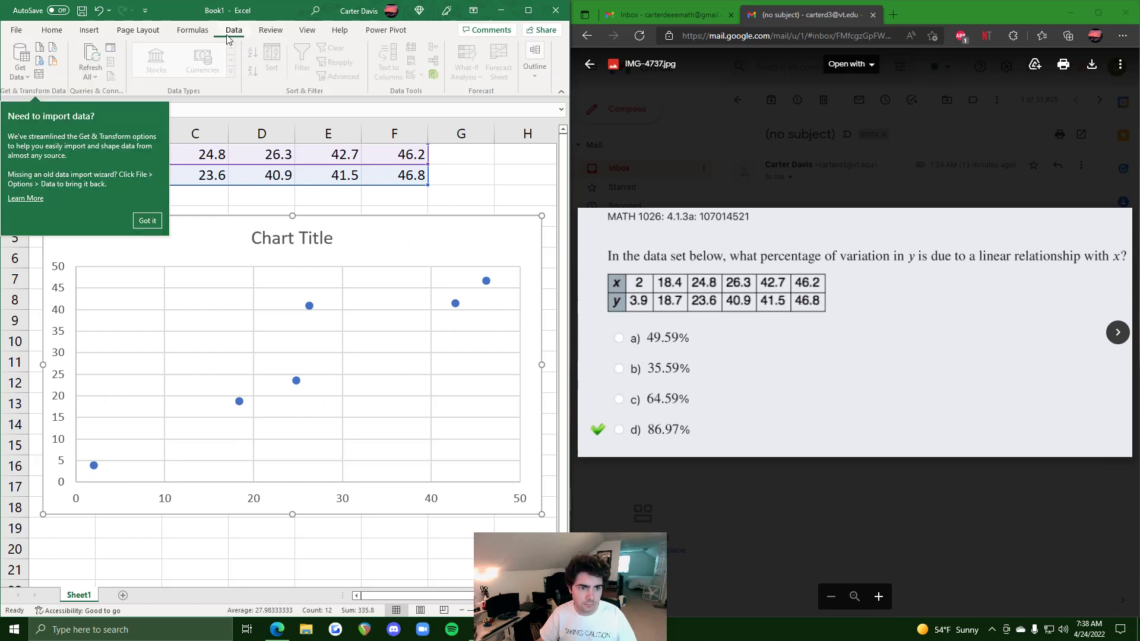
click(270, 30)
click(307, 31)
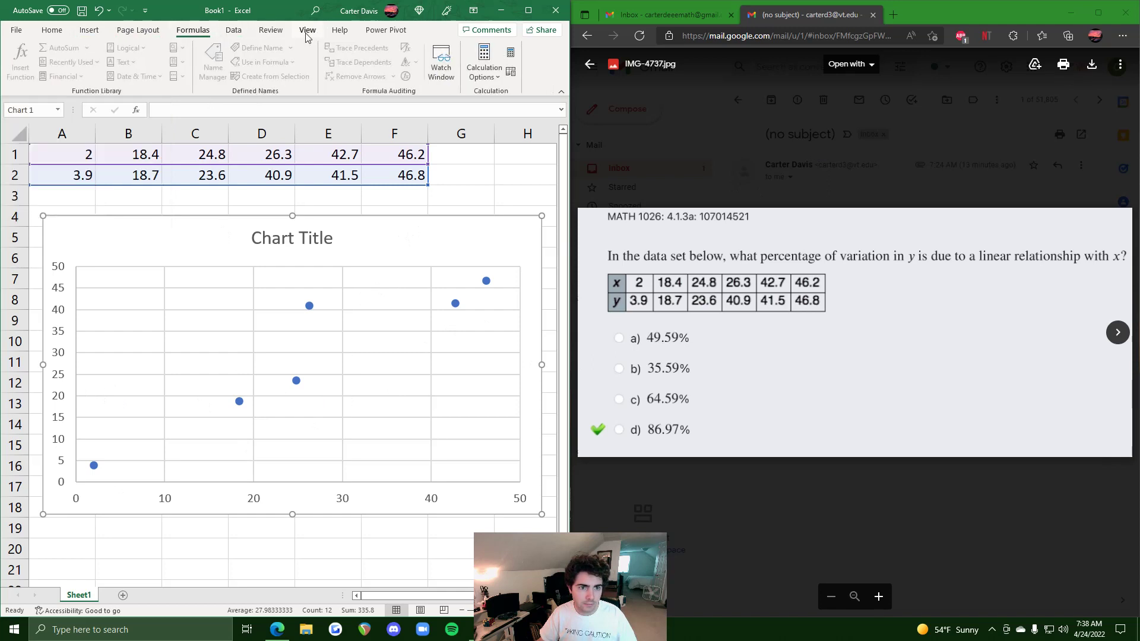
click(138, 30)
click(194, 239)
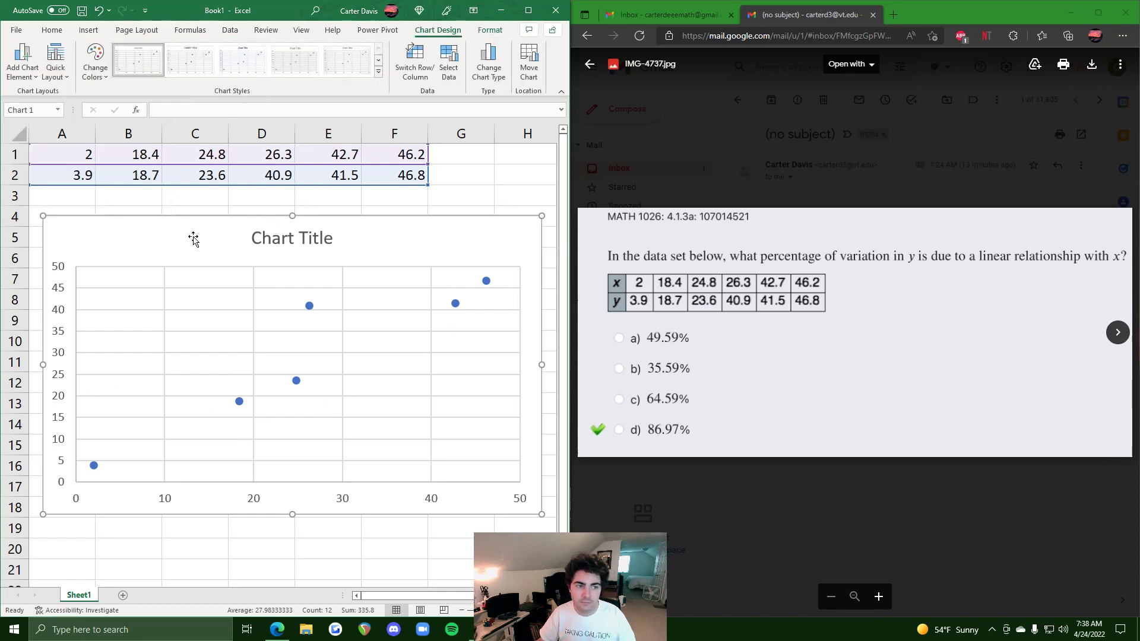
click(22, 63)
mouse_move(44, 242)
click(169, 388)
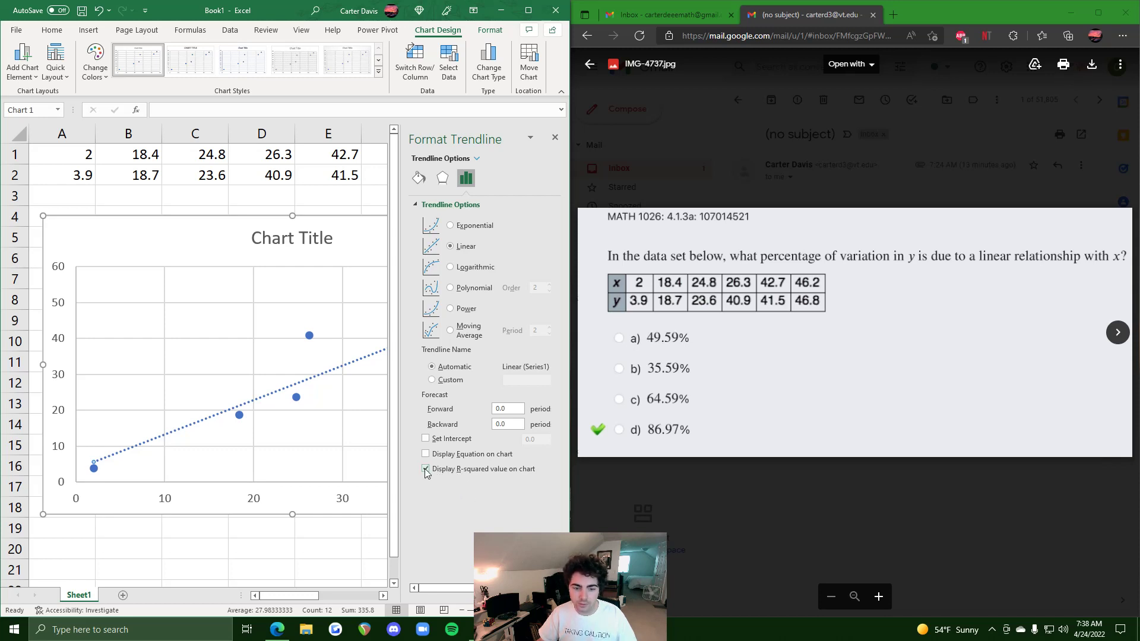
Place the R² = 0.8697 label near the chart title, then move to the next question
click(556, 139)
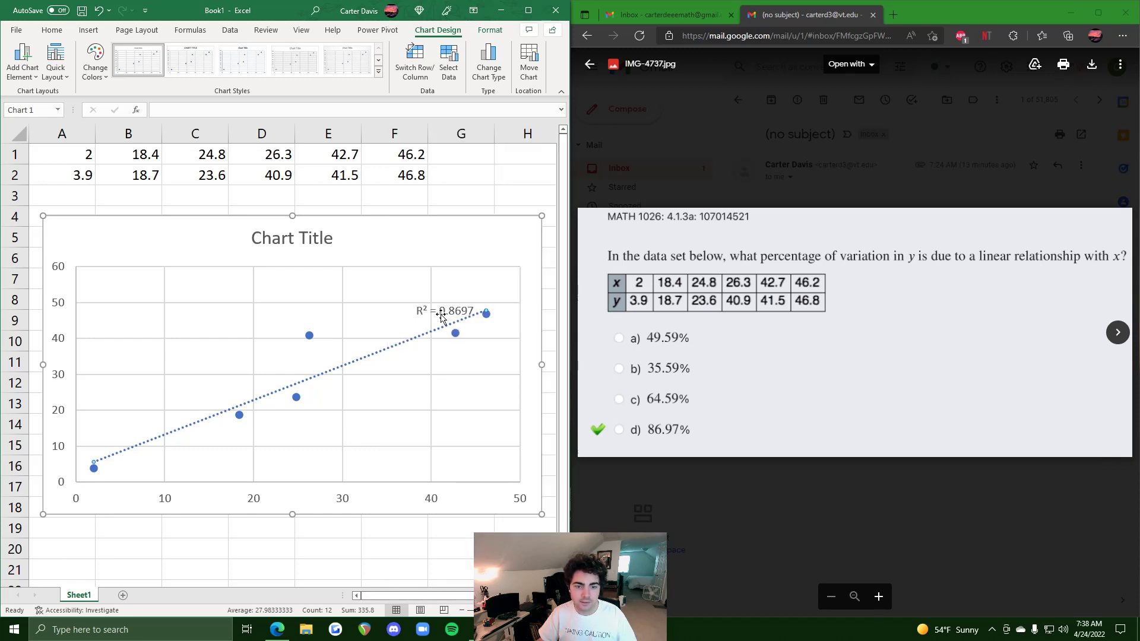
drag(440, 314, 388, 257)
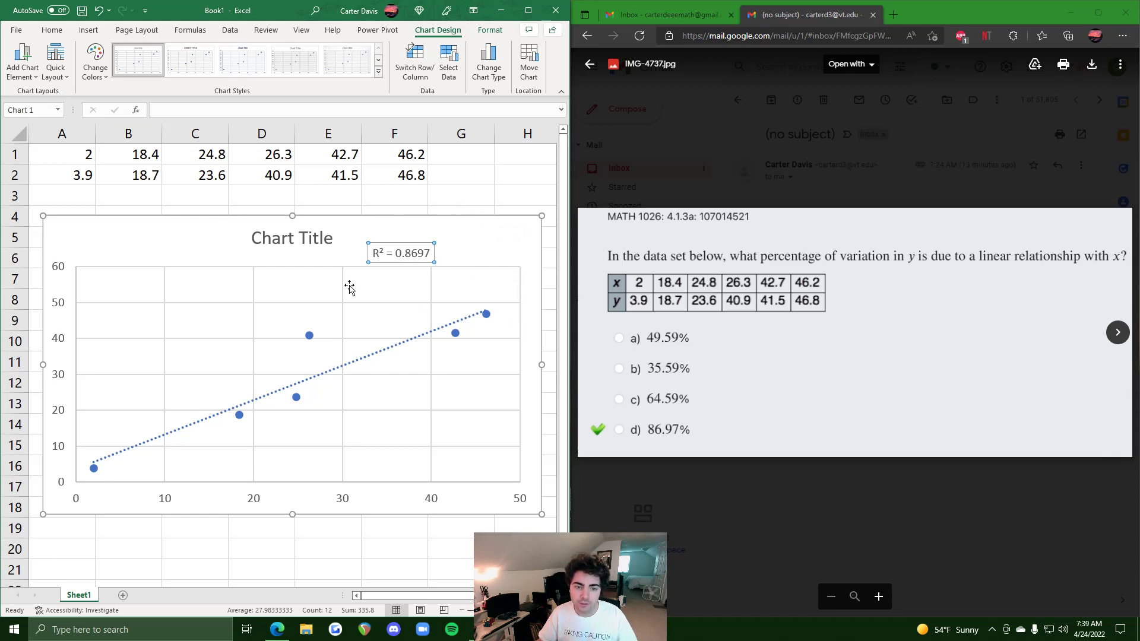
click(1118, 332)
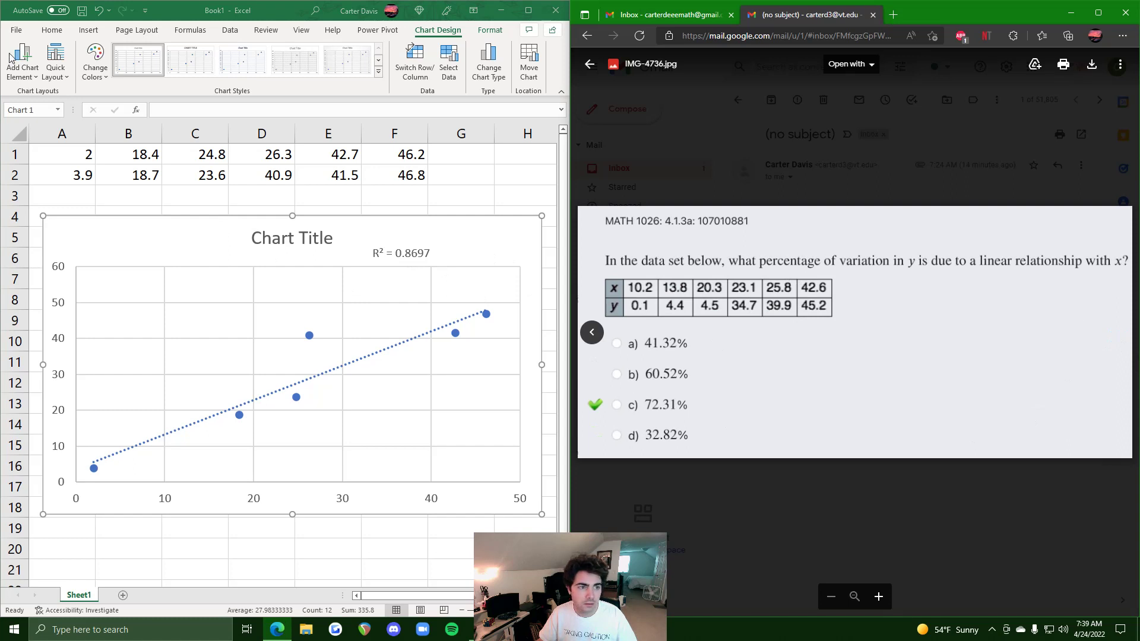
Remove the old scatter chart and clear C7, B6 and the A1:F2 data
click(518, 231)
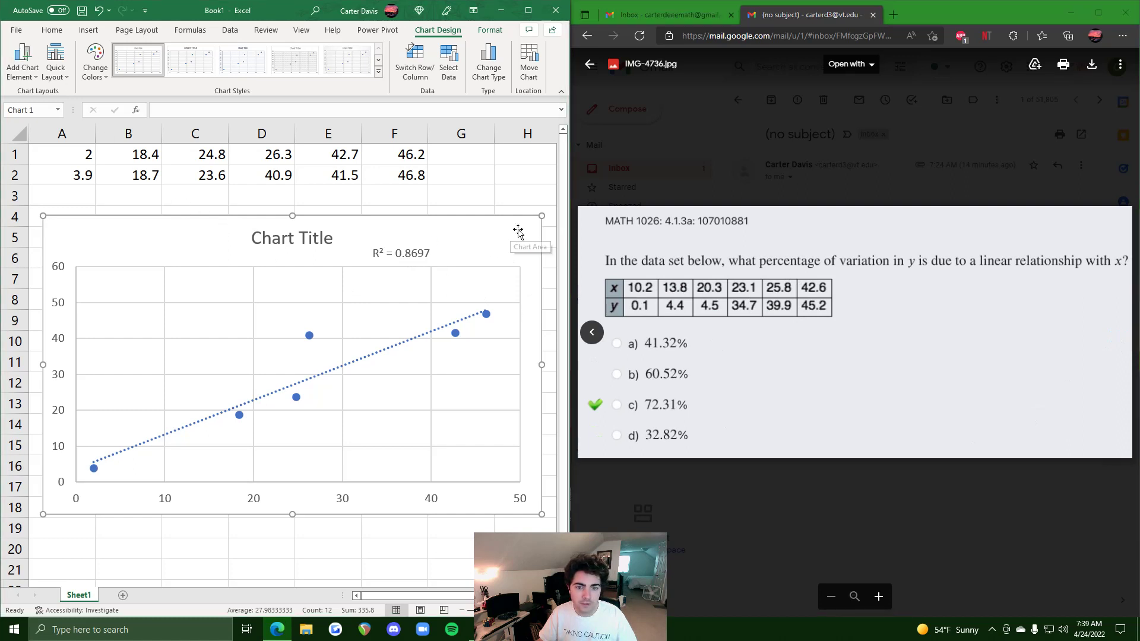
key(ctrl+z)
key(ctrl+z)
key(ctrl+z)
click(456, 240)
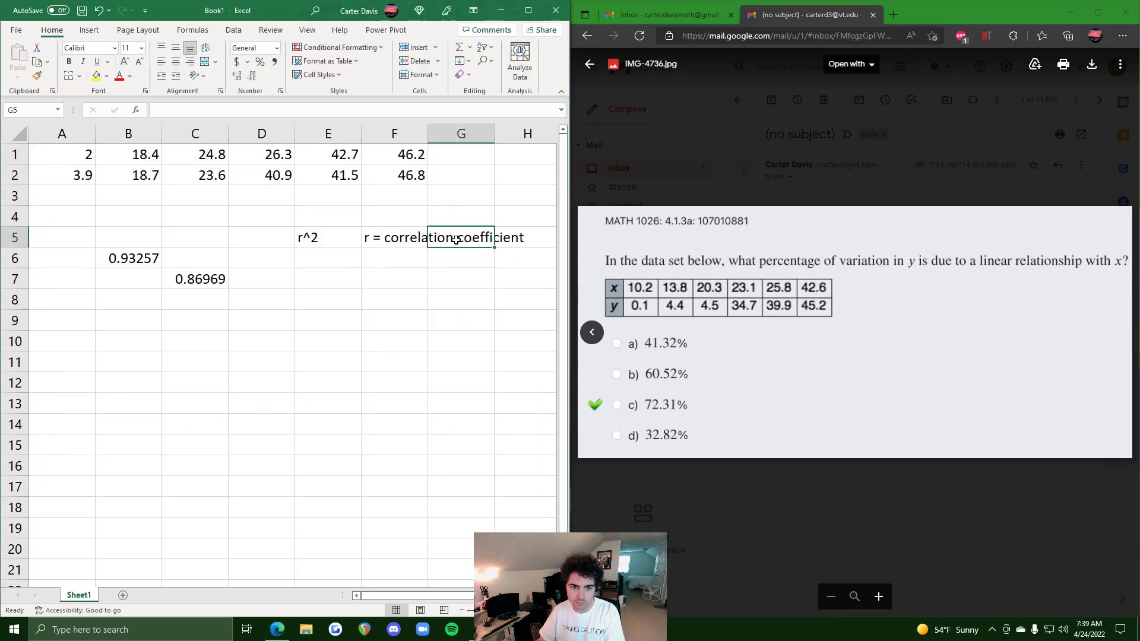
click(208, 280)
key(Delete)
click(155, 254)
key(Delete)
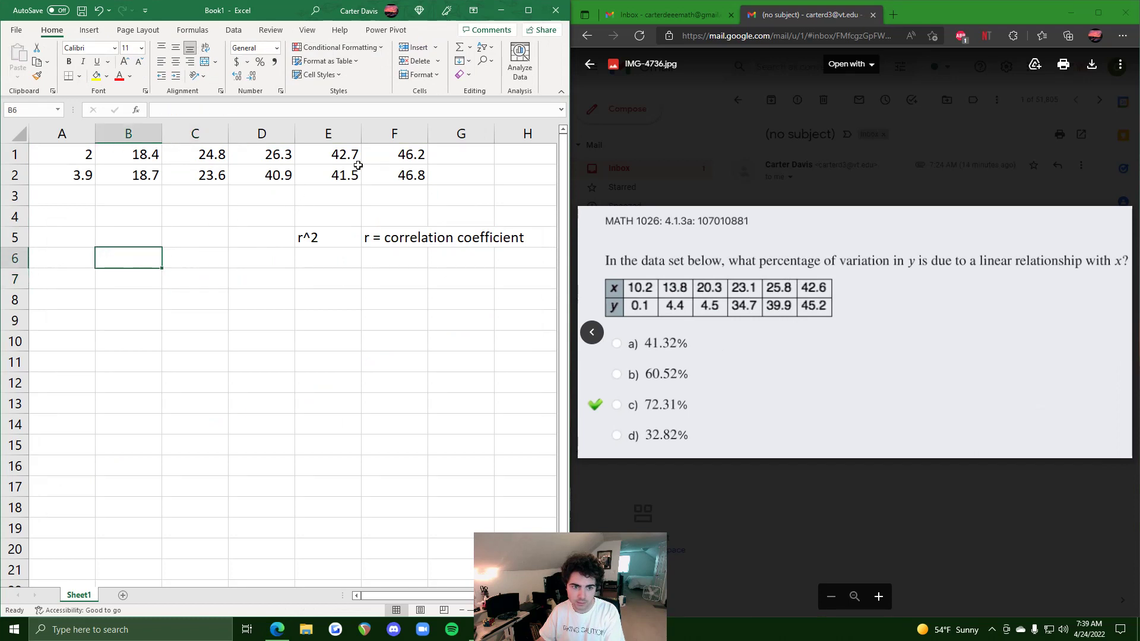
drag(380, 173, 72, 156)
key(Delete)
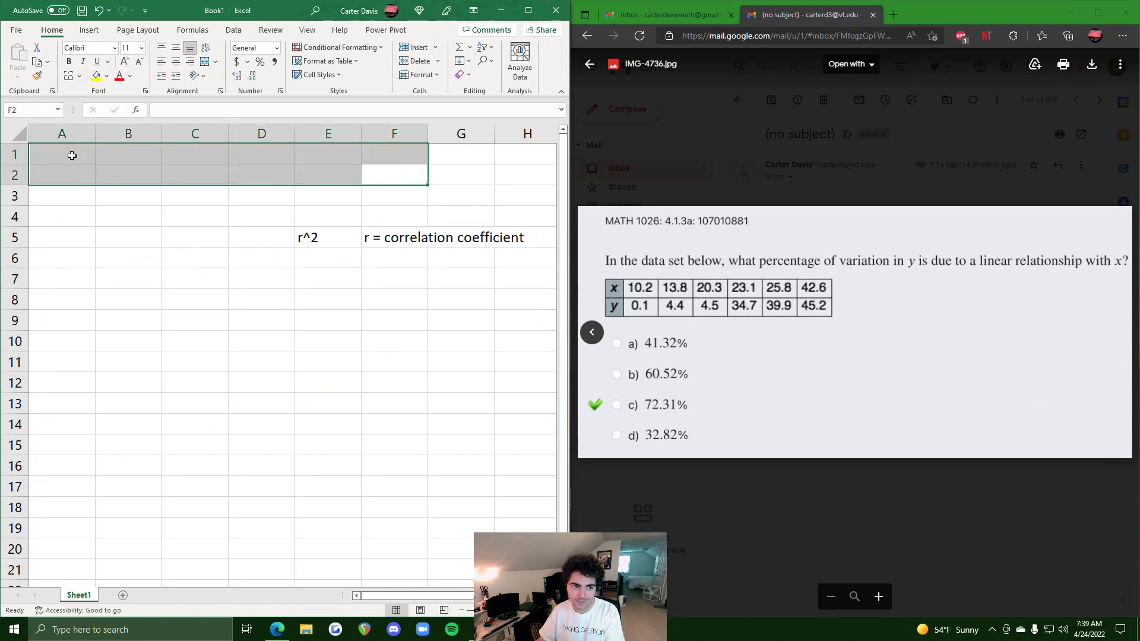
Enter the new x values 10.2, 13.8, 20.3, 23.1, 25.8, 42.6 in A1:F1
click(72, 155)
text(1)
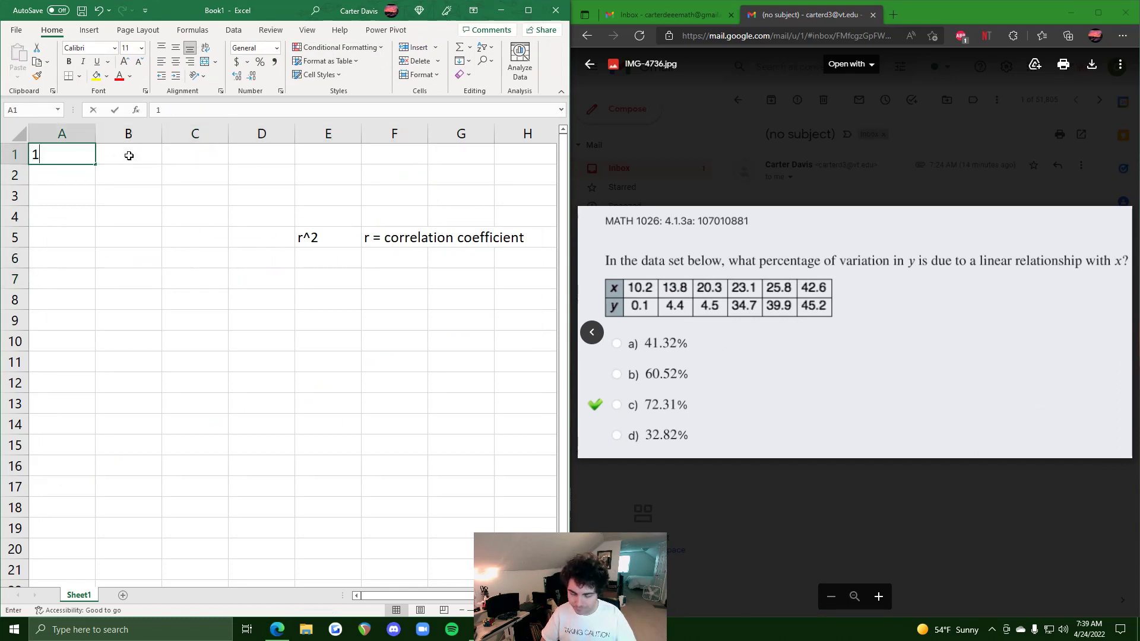
text(0.2)
click(129, 156)
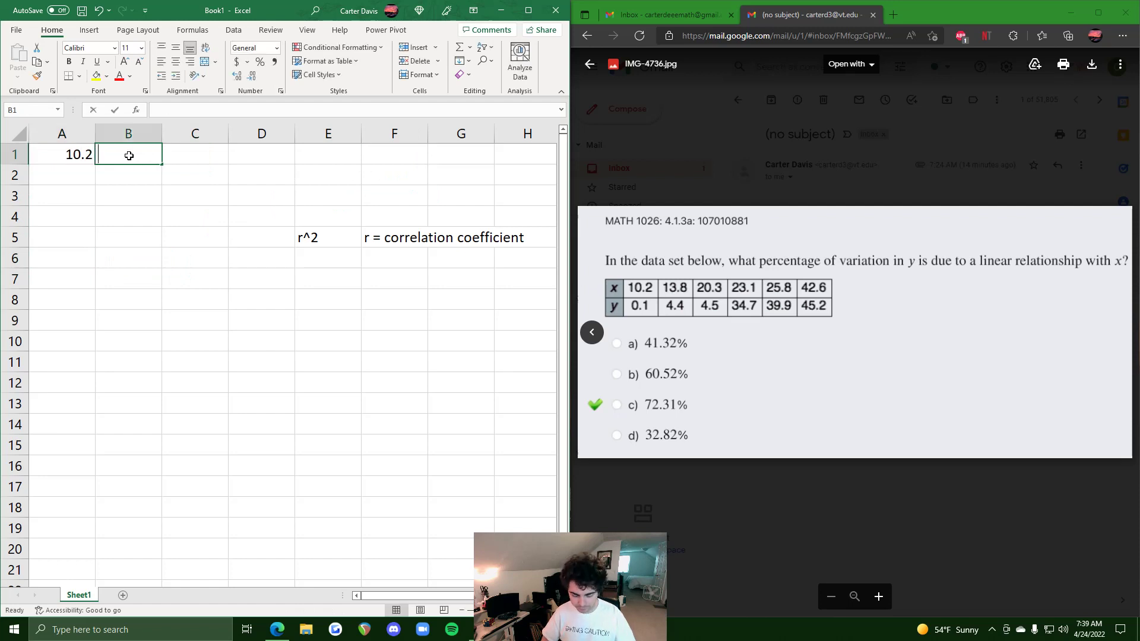
text(13.8)
key(Tab)
text(20.3)
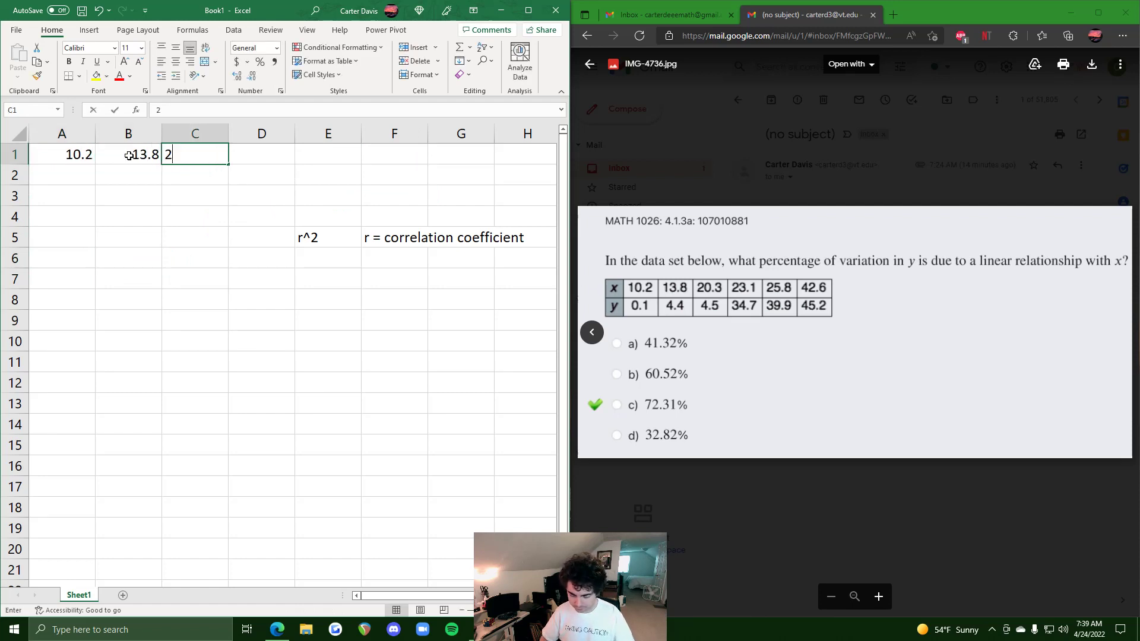
key(Tab)
text(23.1)
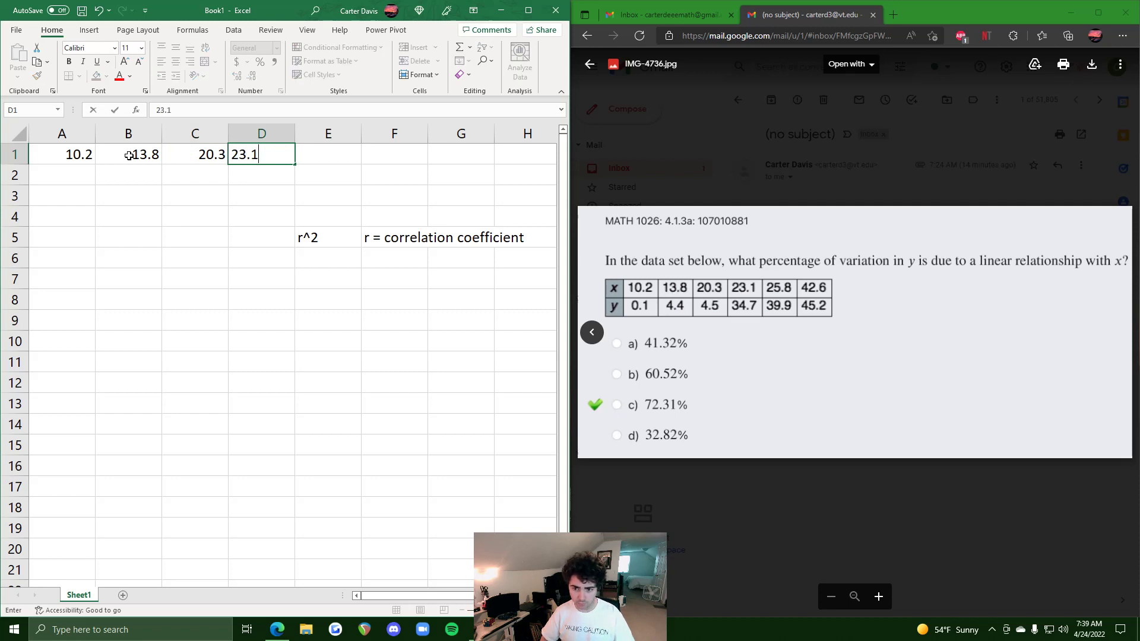
key(Tab)
text(25.)
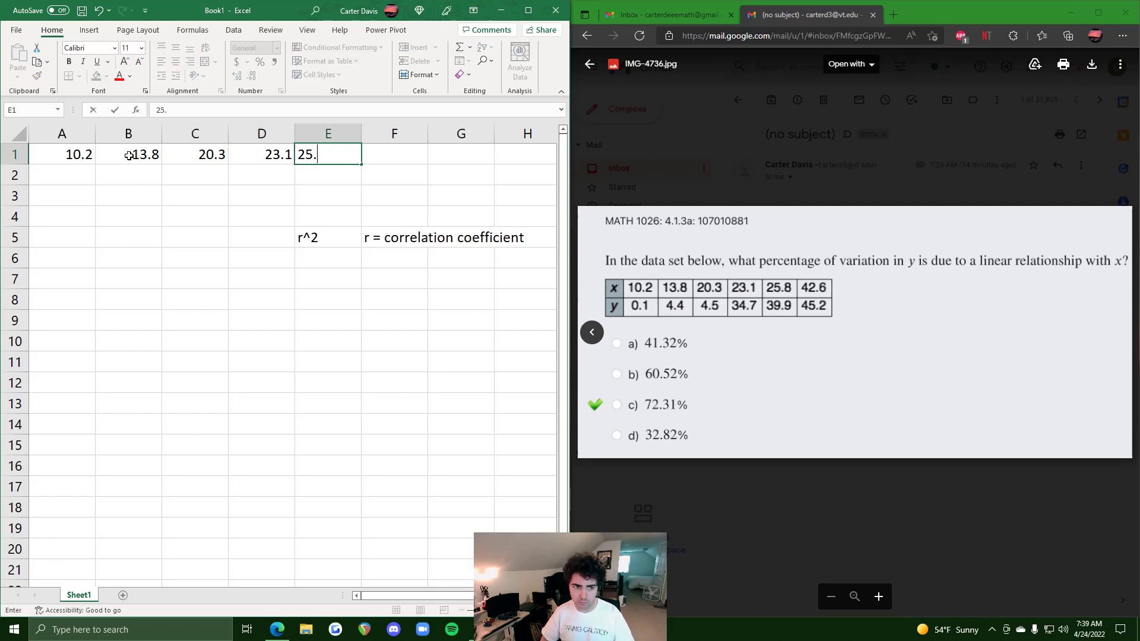
text(8)
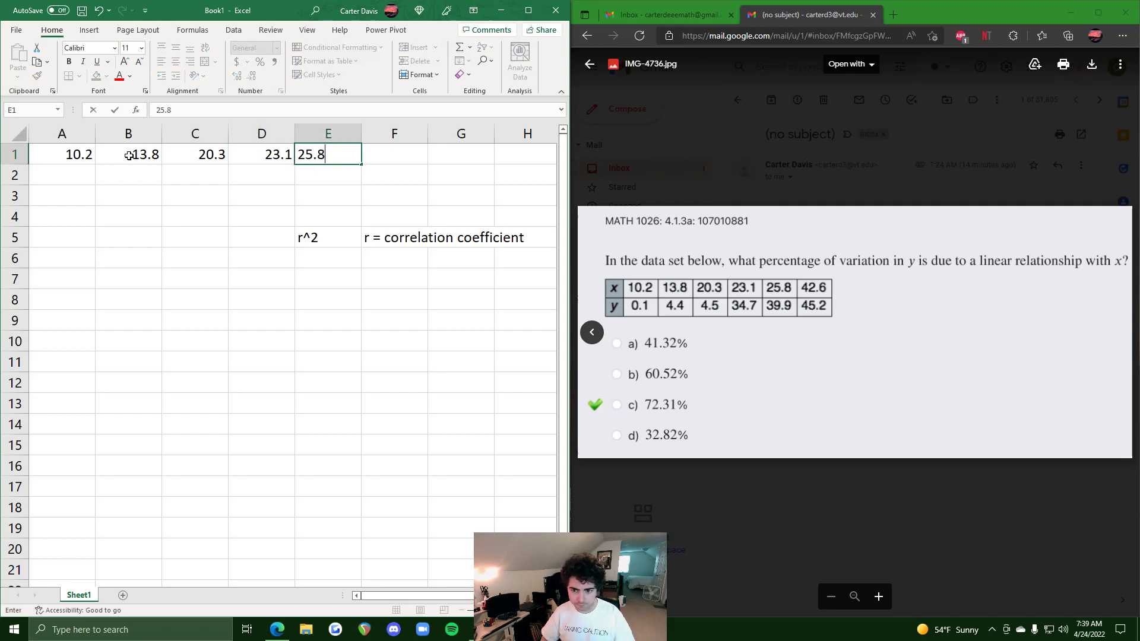
key(Tab)
text(42.)
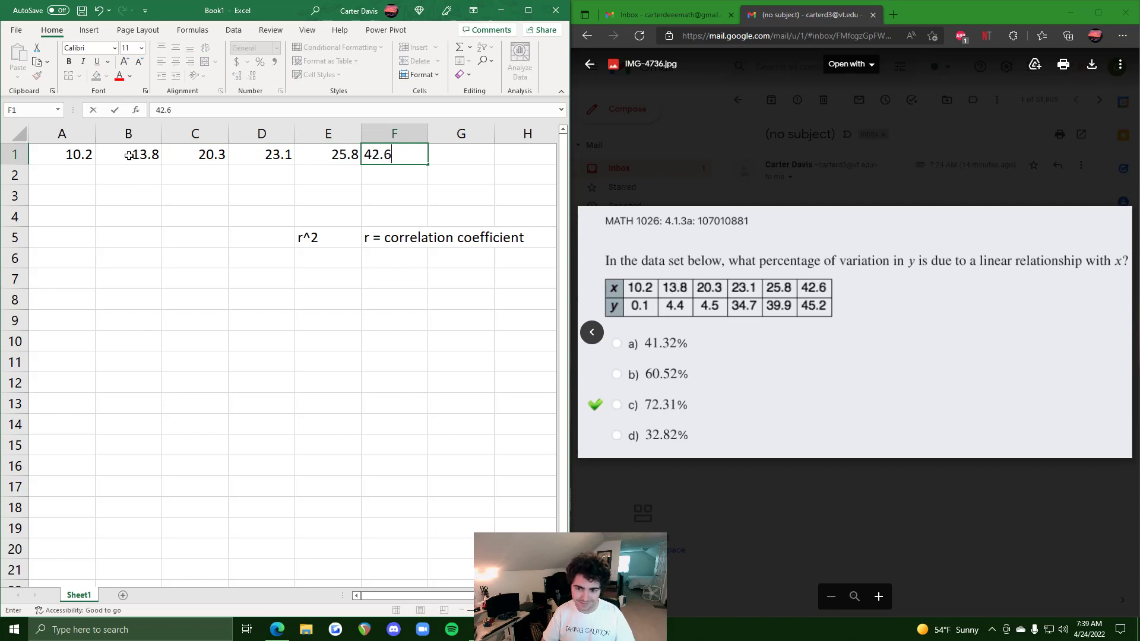
key(Return)
Enter the new y values 0.1, 4.4, 4.5, 34.7, 39.9, 45.2 in A2:F2
text(0.1)
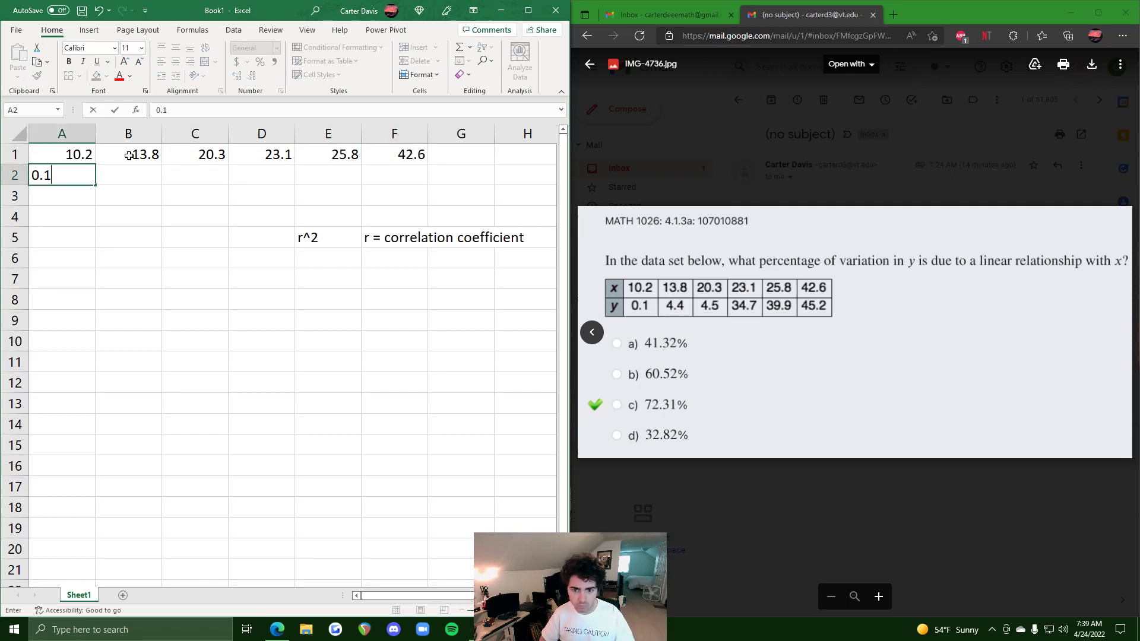
key(Tab)
text(4.4)
key(Tab)
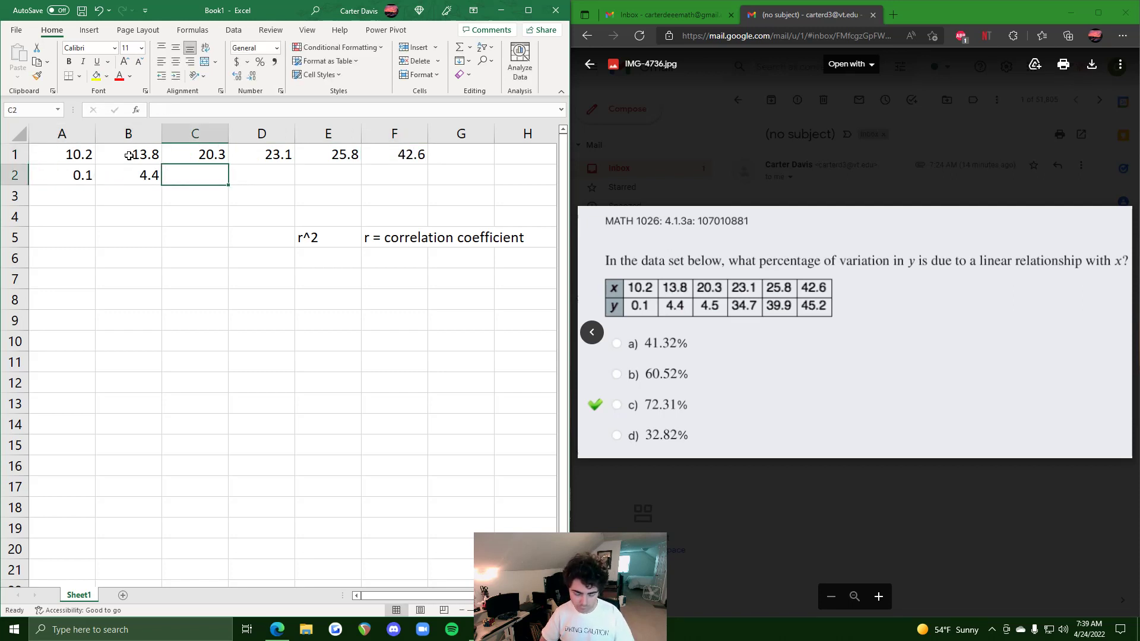
text(4.5)
key(Tab)
text(34.)
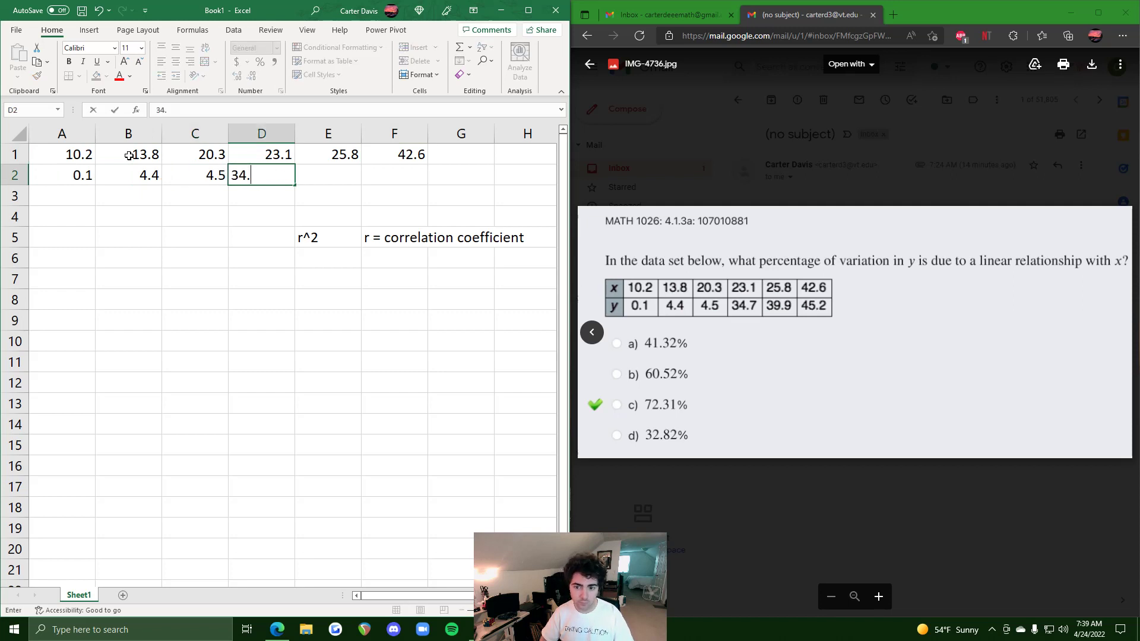
text(7)
key(Tab)
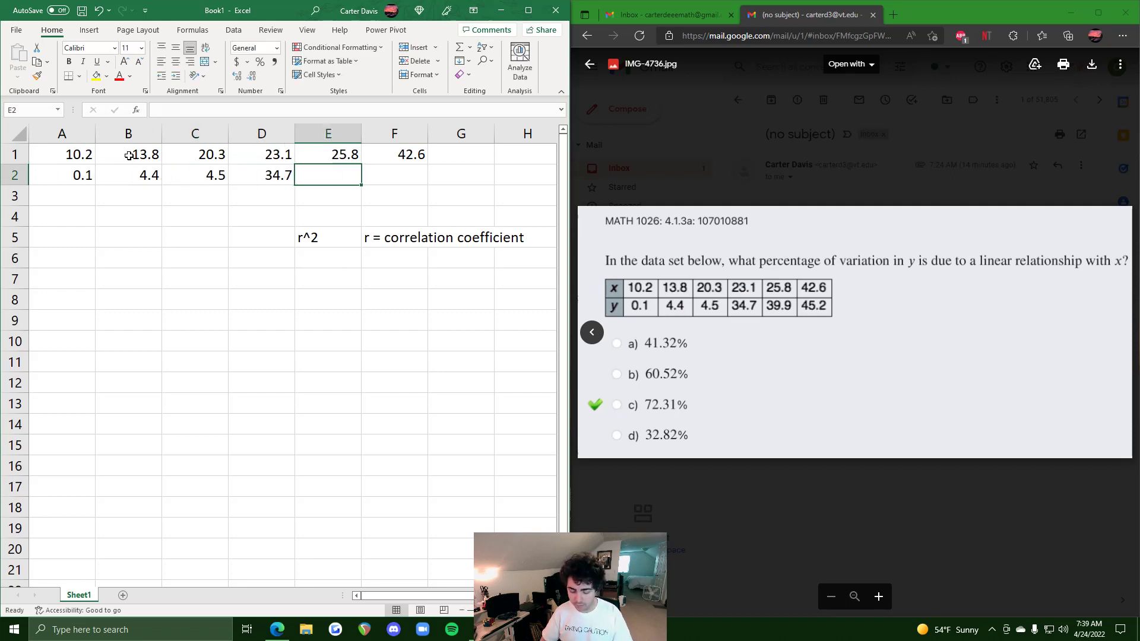
text(39.)
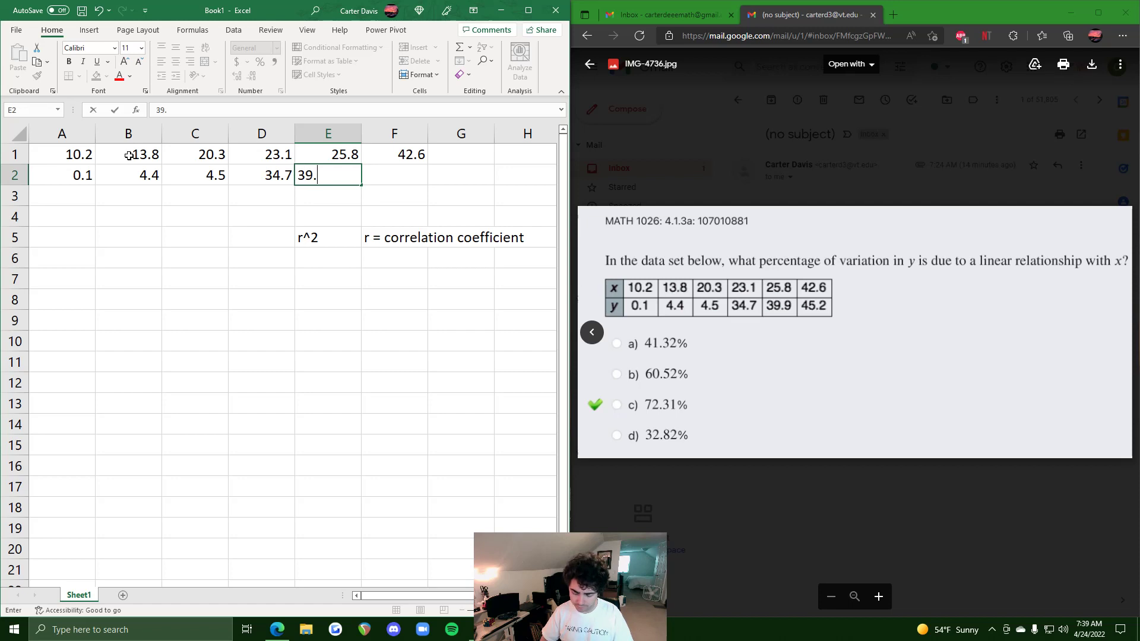
text(9)
key(Tab)
text(45.2)
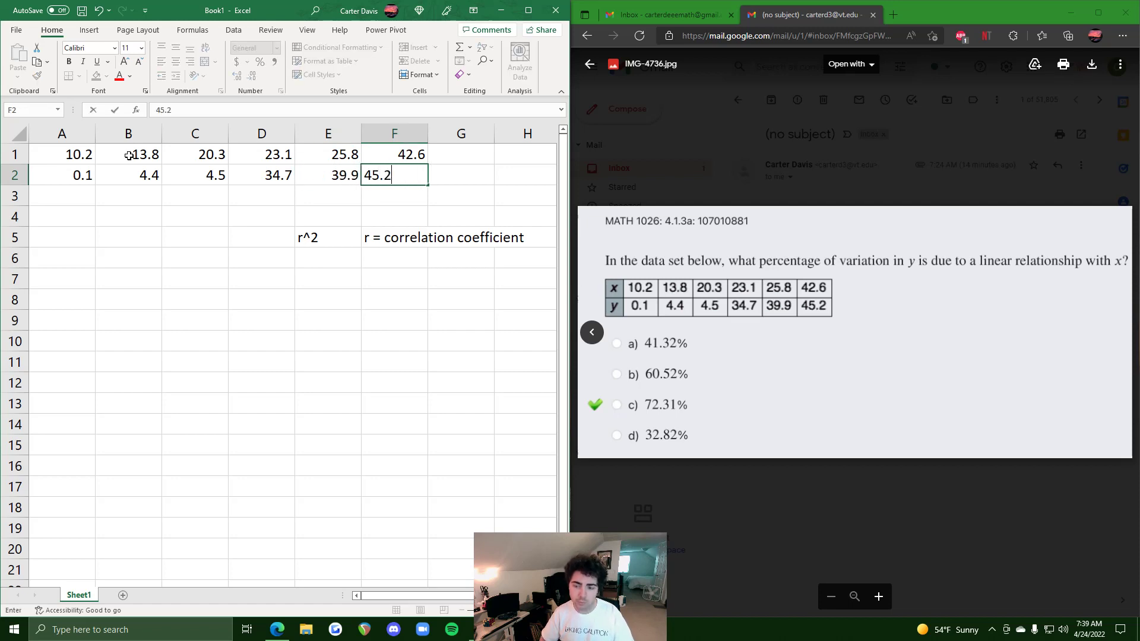
key(Return)
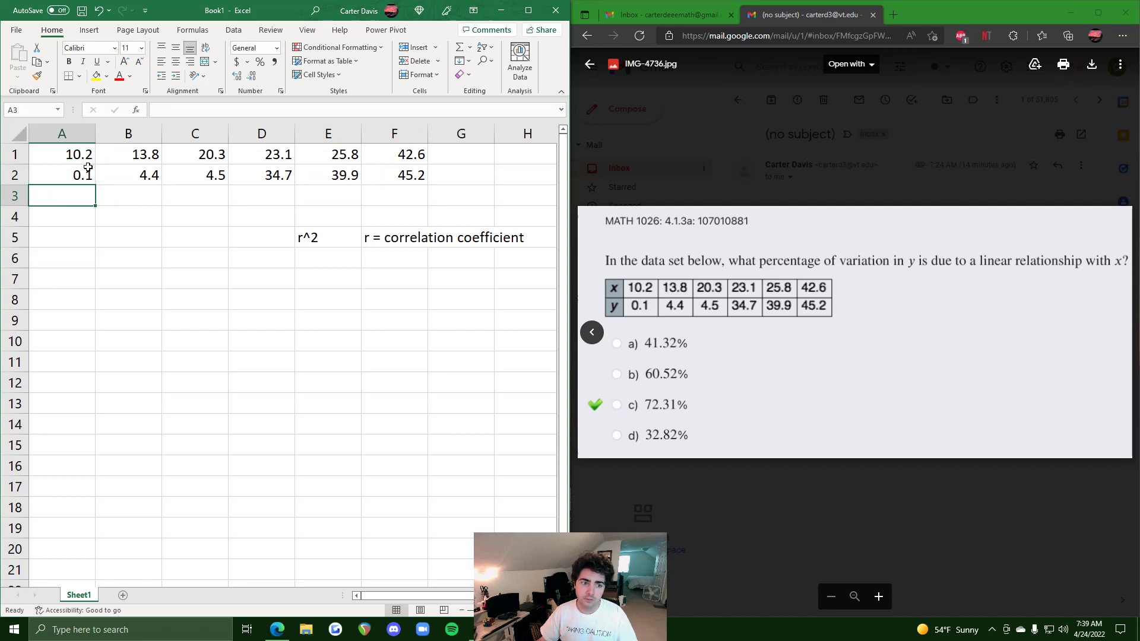
Select A1:F2 and insert a plain scatter chart of the new data
drag(76, 155, 393, 181)
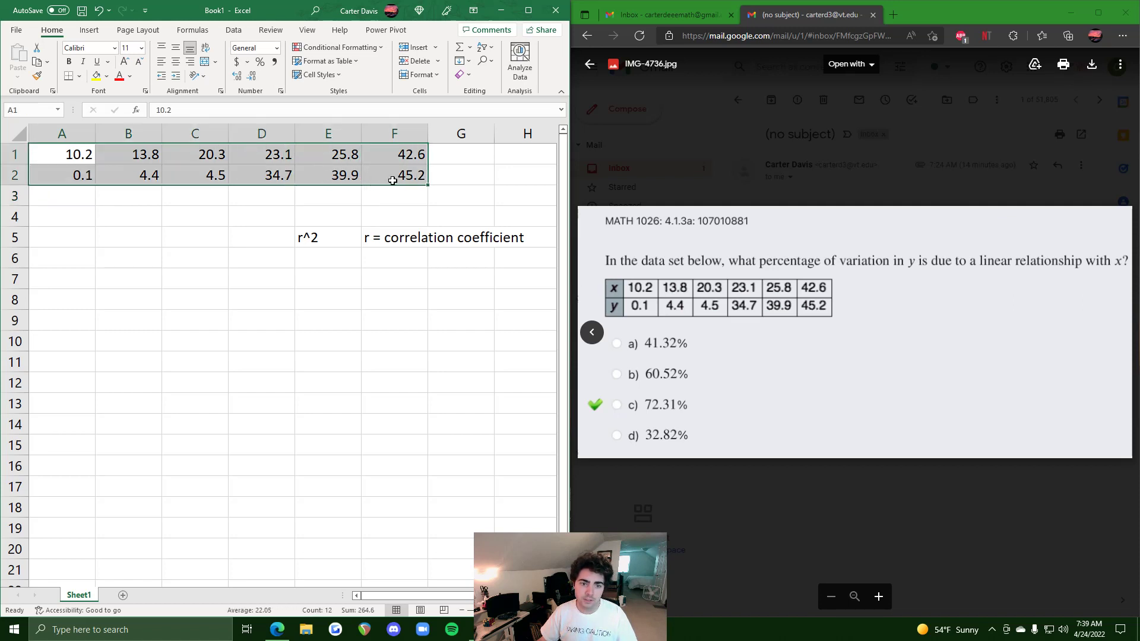
click(89, 29)
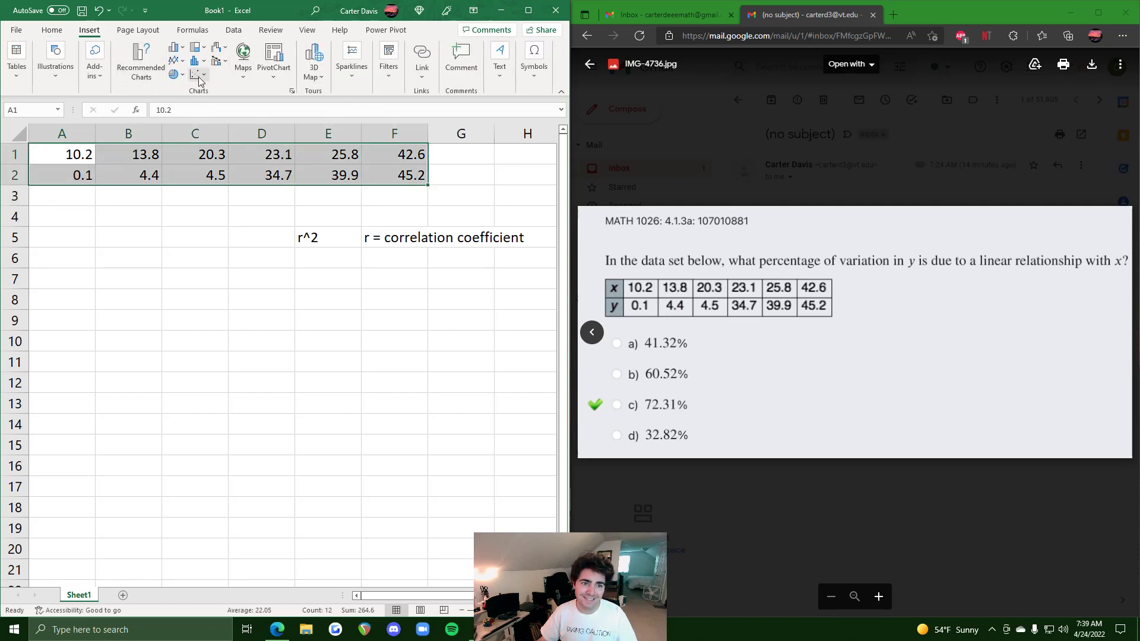
click(199, 80)
click(201, 117)
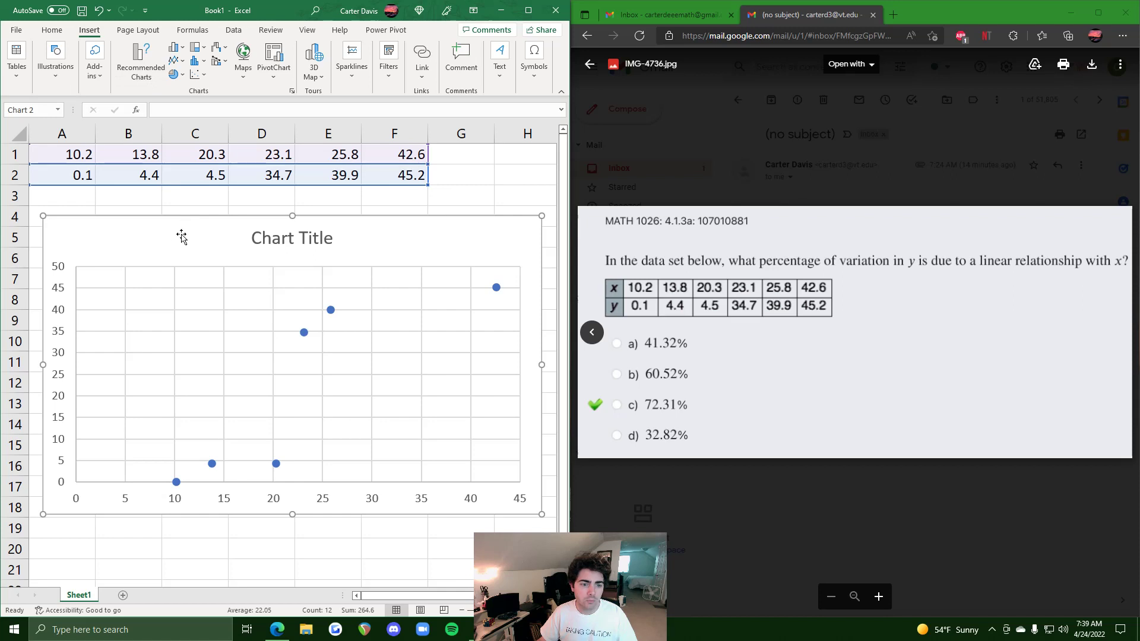
Add a linear trendline displaying R² = 0.7231 and move the label beside the title
click(182, 236)
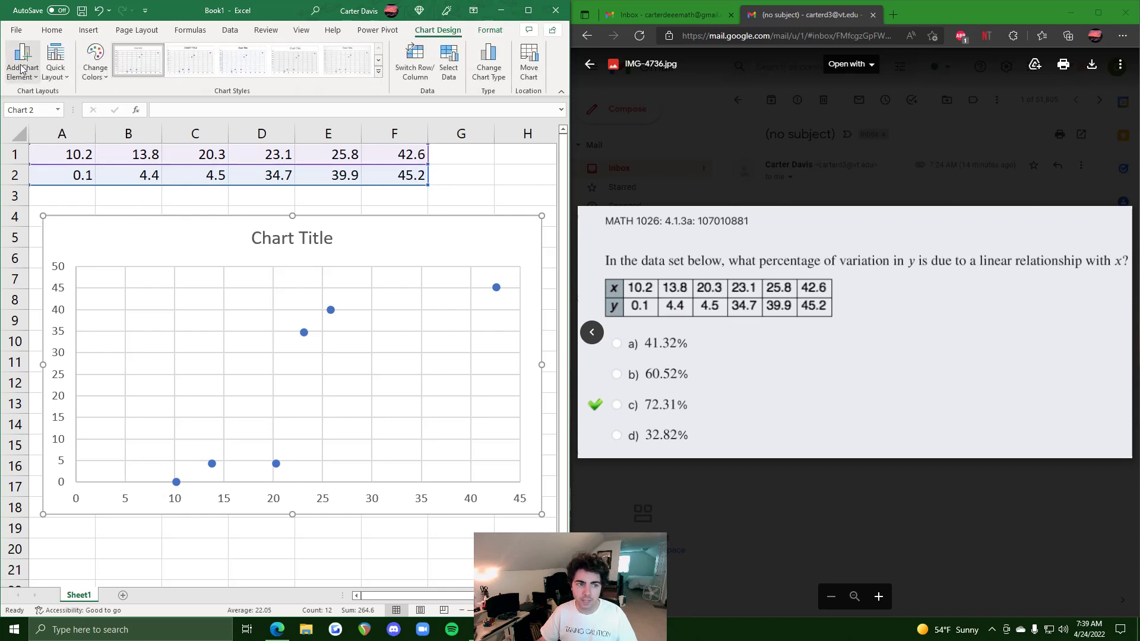
click(21, 68)
mouse_move(48, 243)
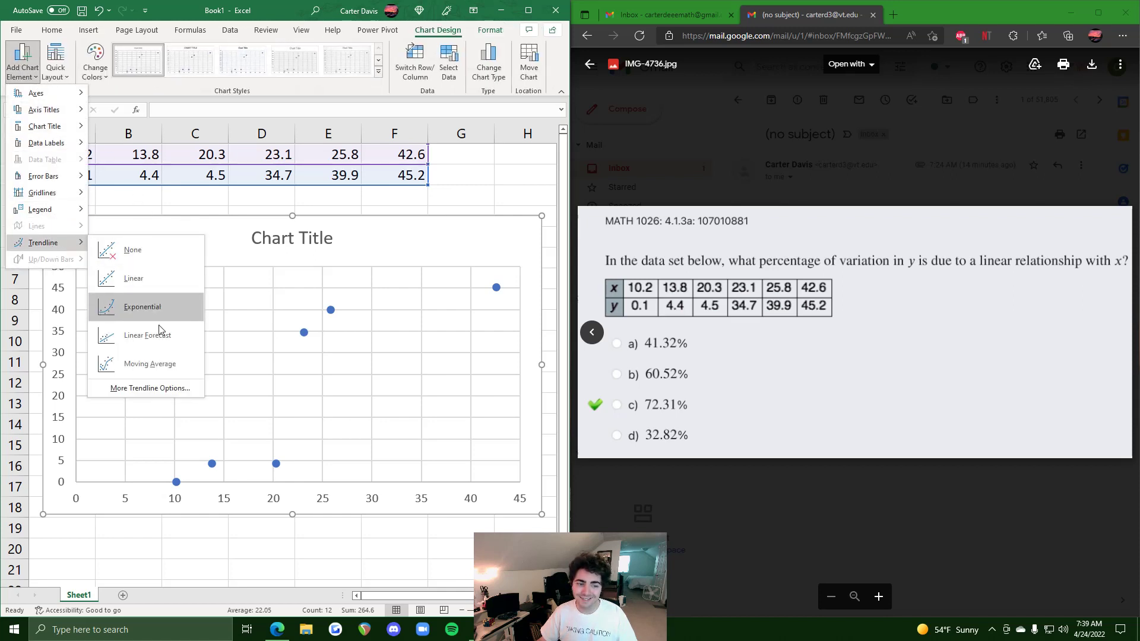
click(159, 385)
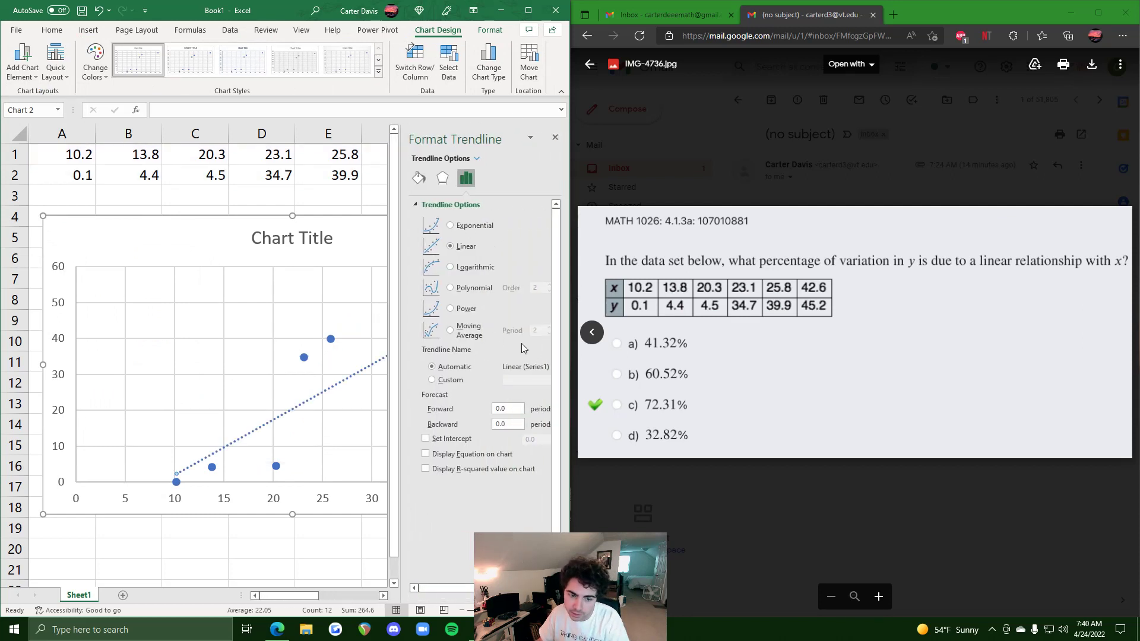
click(426, 469)
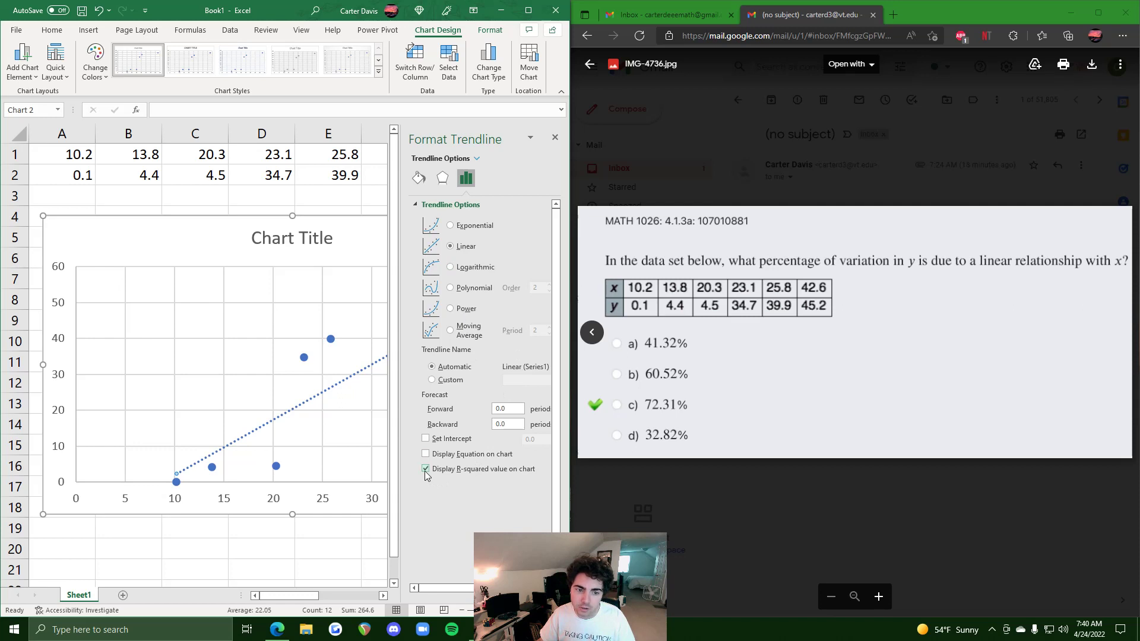
click(555, 137)
click(455, 292)
drag(454, 292, 412, 232)
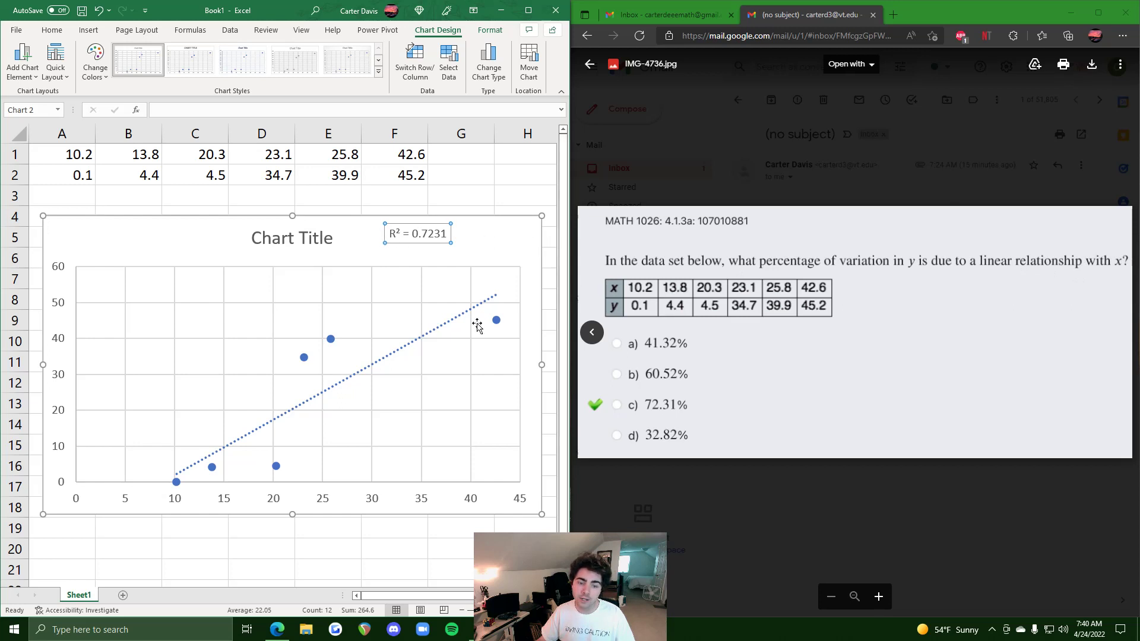
click(464, 191)
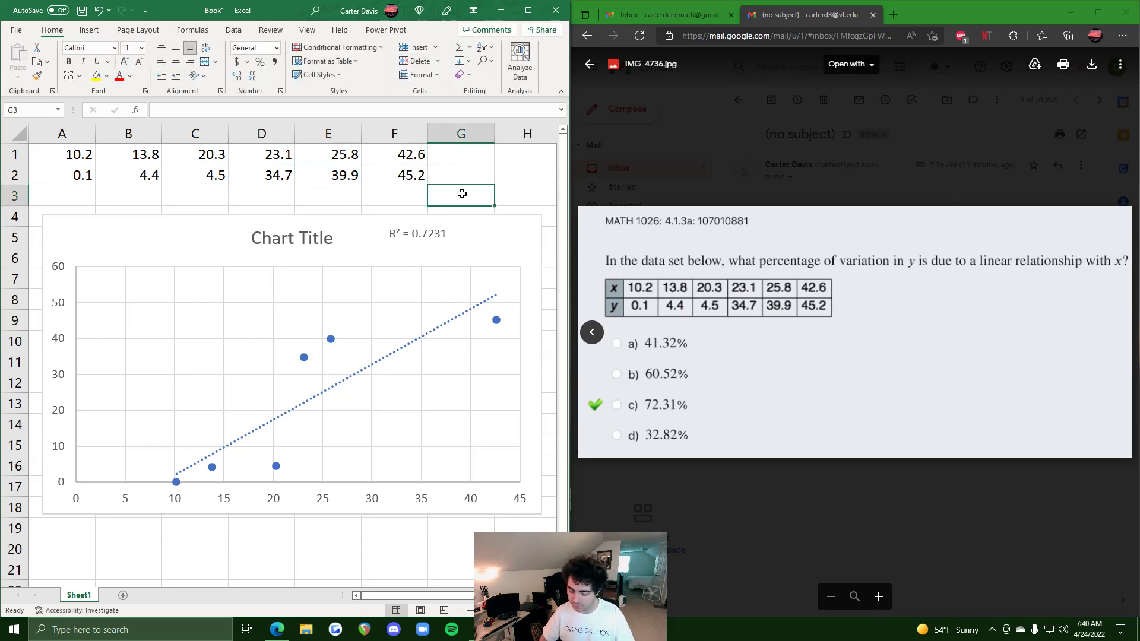
Enter =CORREL in G3, correcting the mistyped final letter A to L
text(=CORREA)
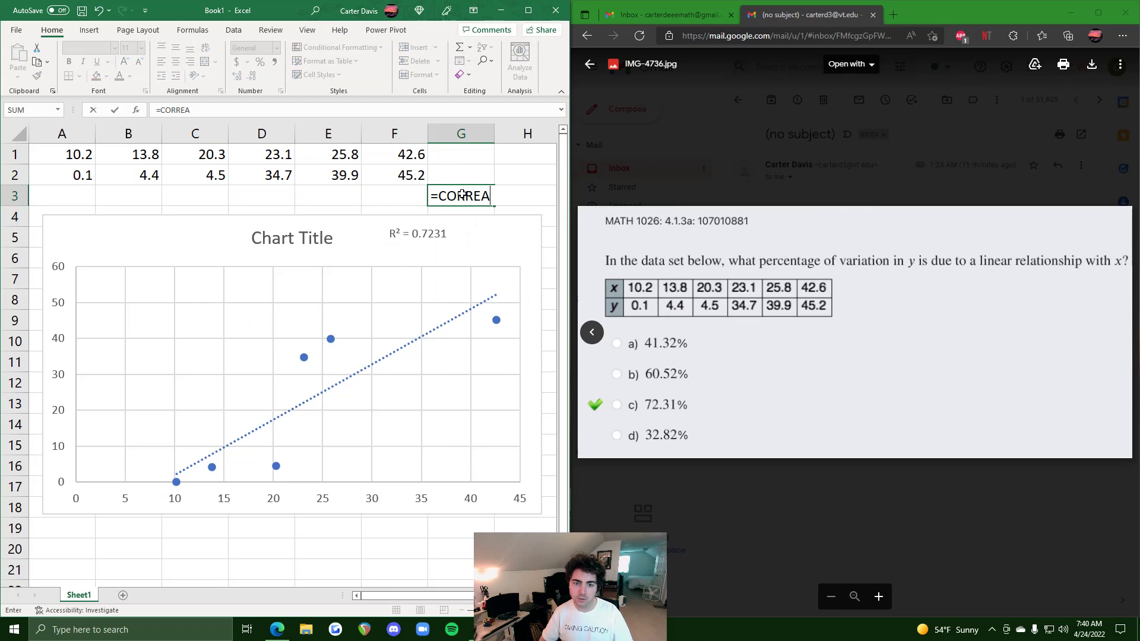
key(BackSpace)
text(L)
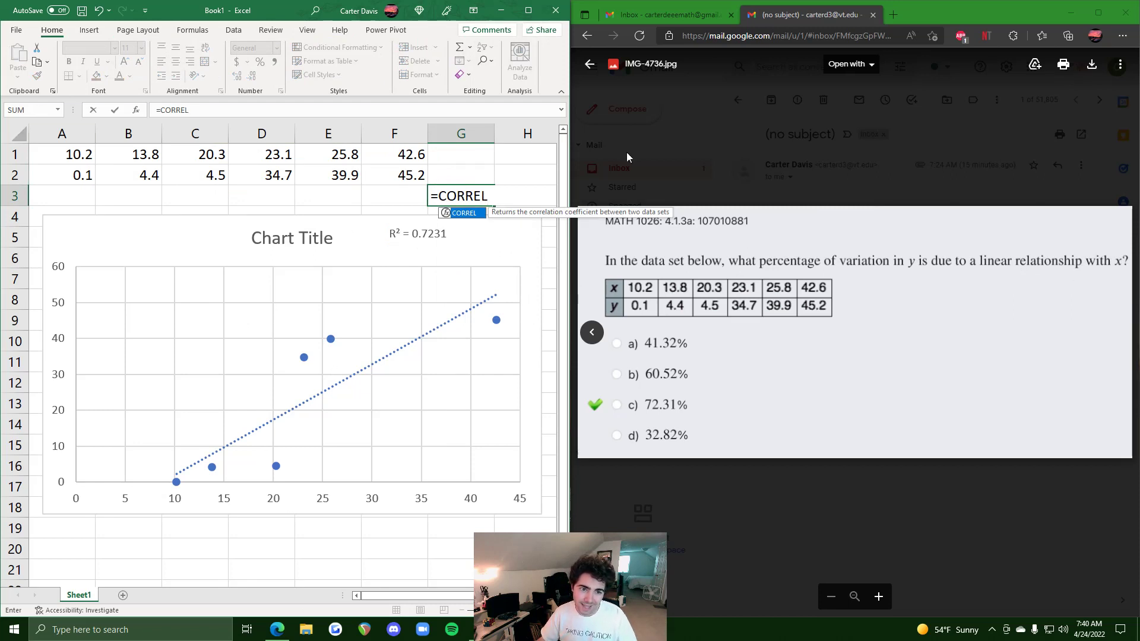